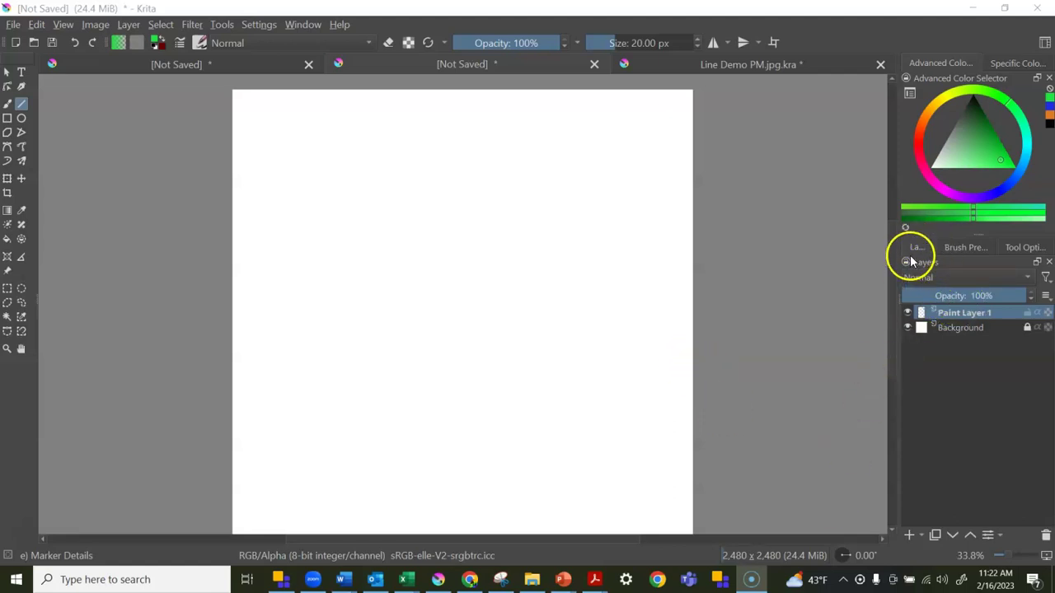
Look through the Brush Presets and Tool Options dockers, then return to the Layers list.
{"action": "left_click", "coordinate": [968, 249]}
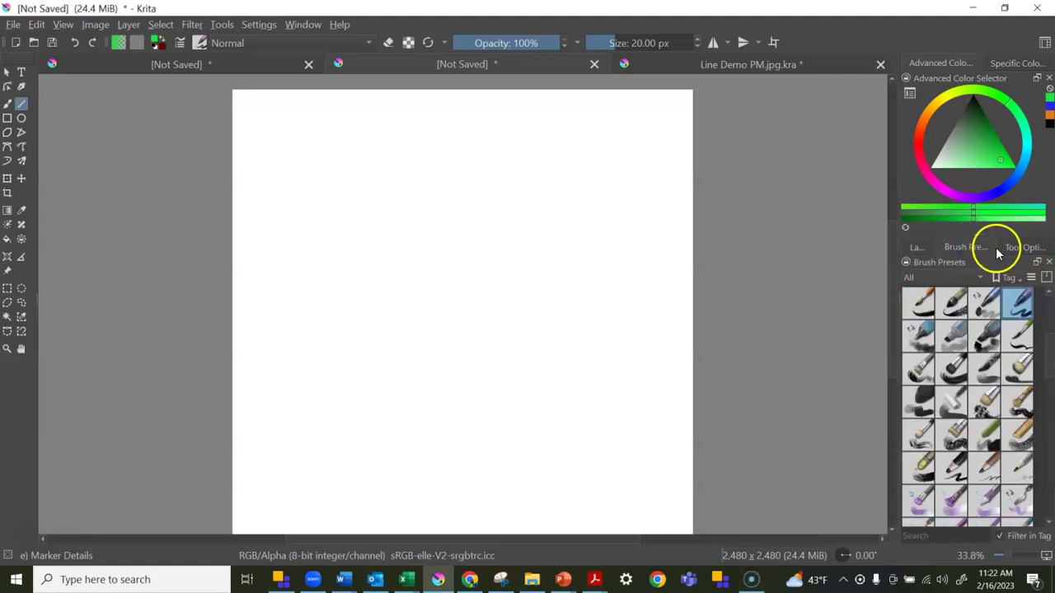
{"action": "left_click", "coordinate": [1007, 248]}
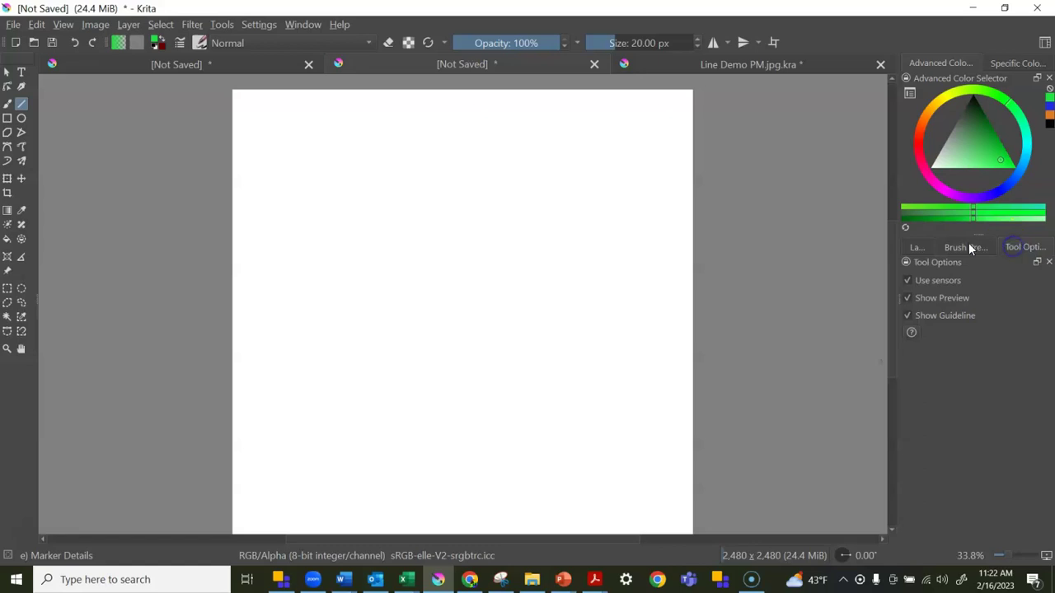
{"action": "left_click", "coordinate": [921, 246]}
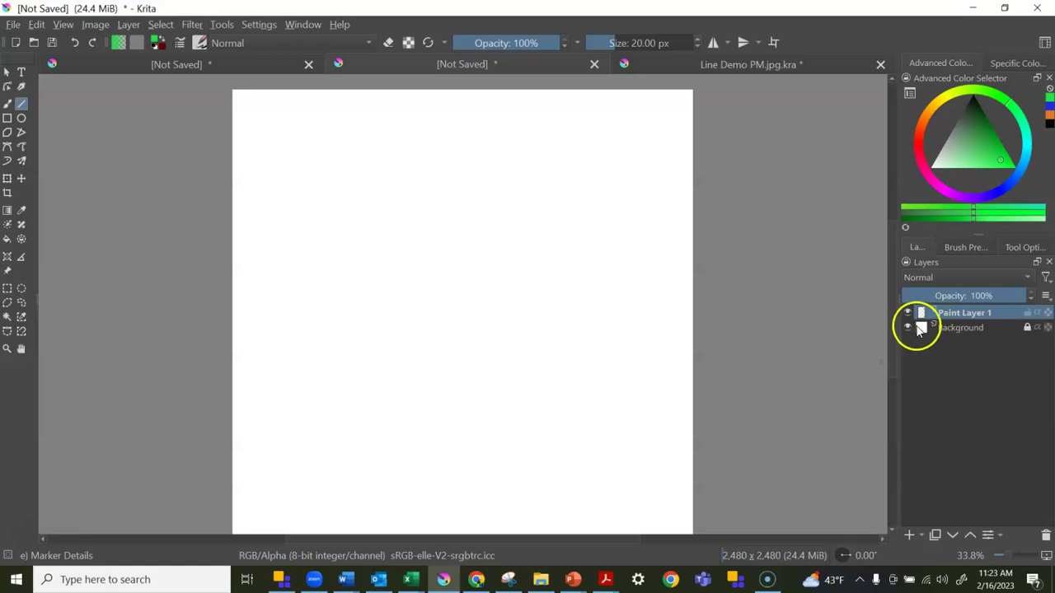
Hide the Background layer, then make it visible again.
{"action": "left_click", "coordinate": [1027, 328]}
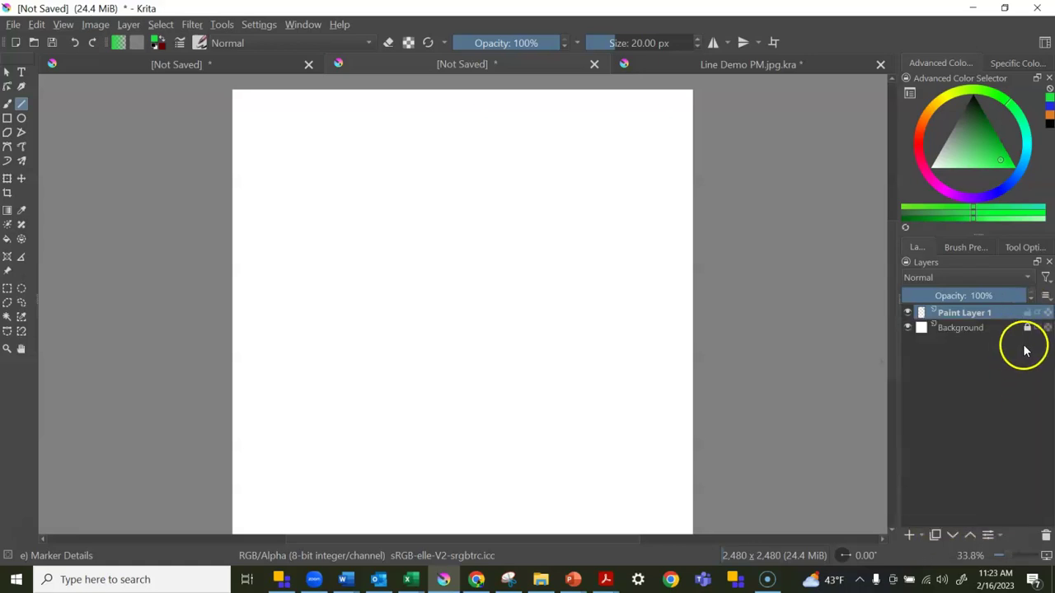
{"action": "mouse_move", "coordinate": [1038, 333]}
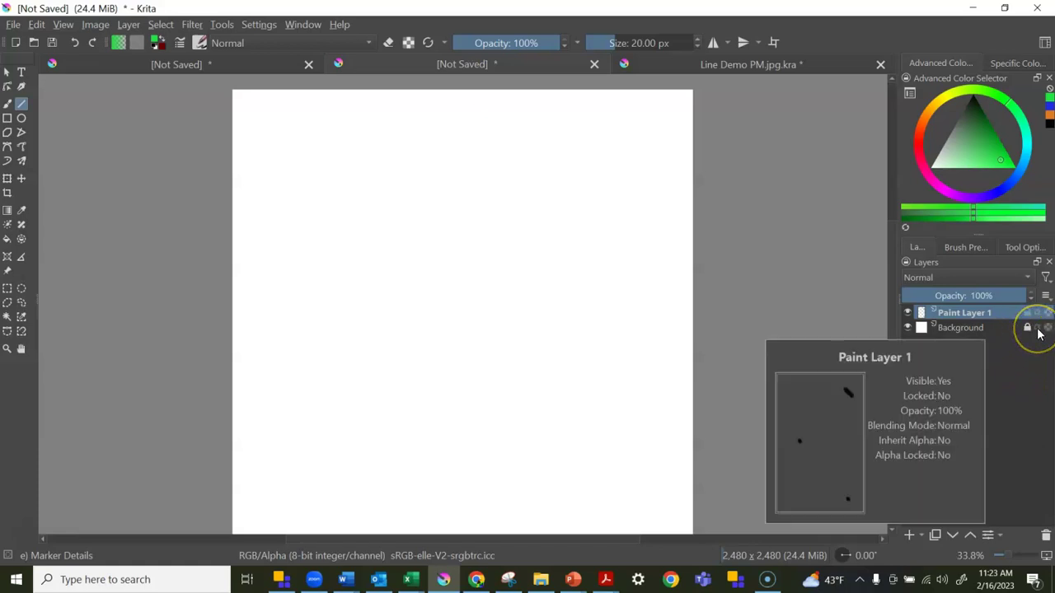
{"action": "left_click", "coordinate": [906, 328]}
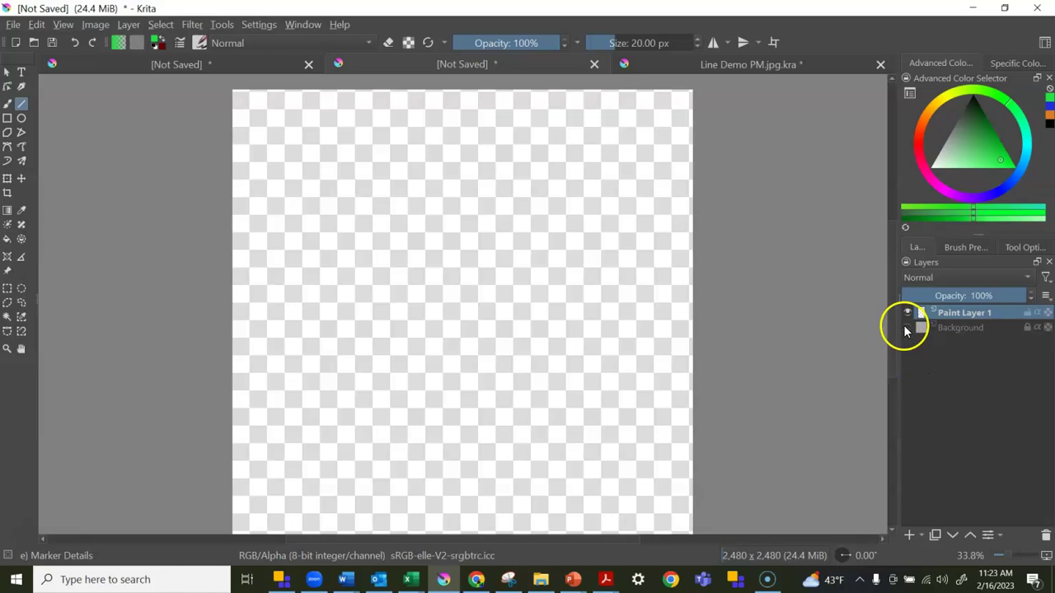
{"action": "left_click", "coordinate": [905, 325]}
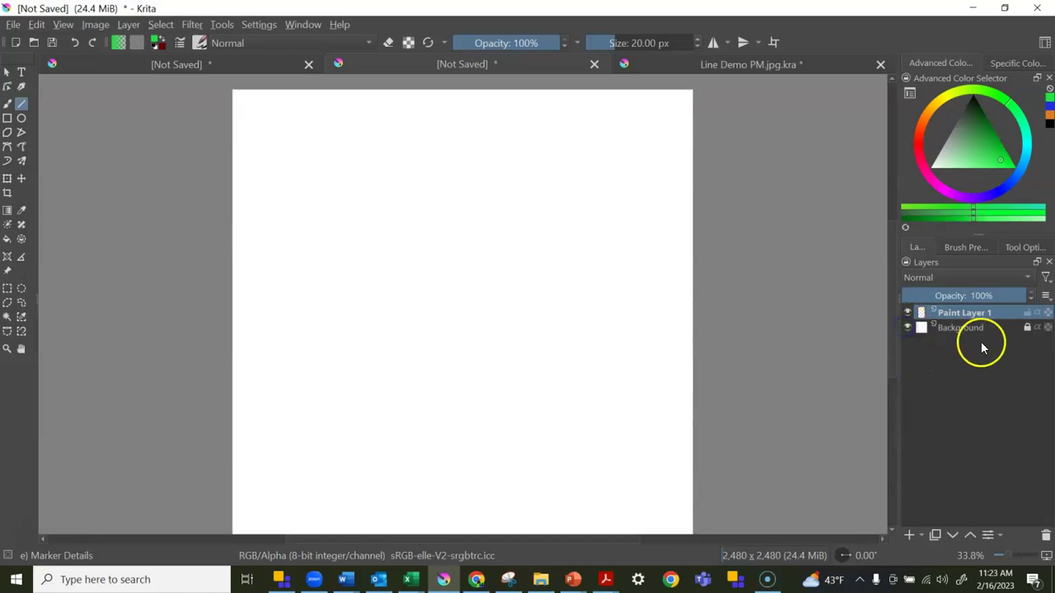
Unlock the Background layer and draw a straight green diagonal line on it.
{"action": "mouse_move", "coordinate": [979, 337]}
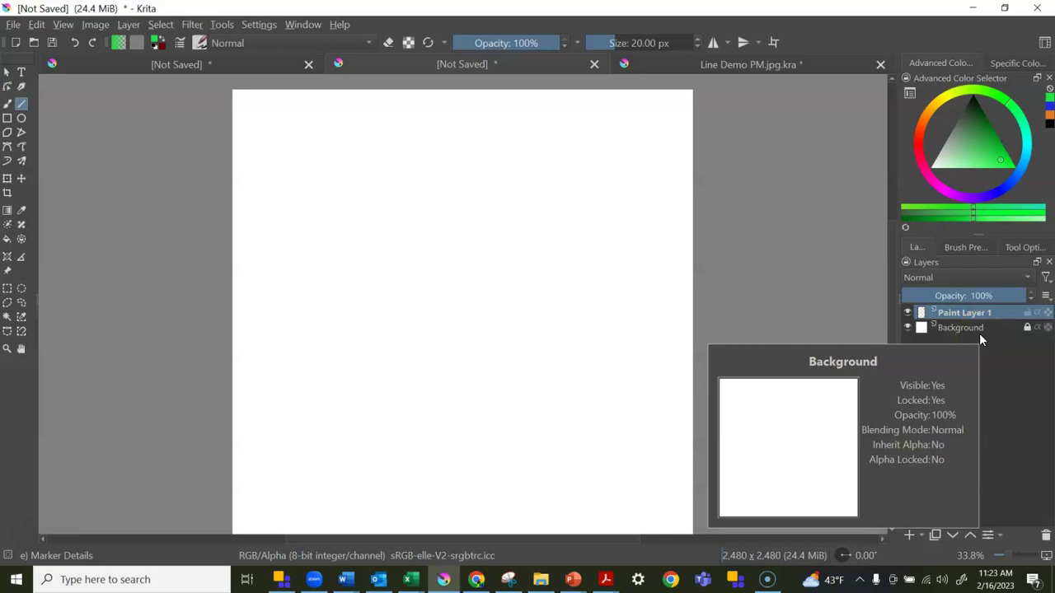
{"action": "left_click", "coordinate": [1027, 327]}
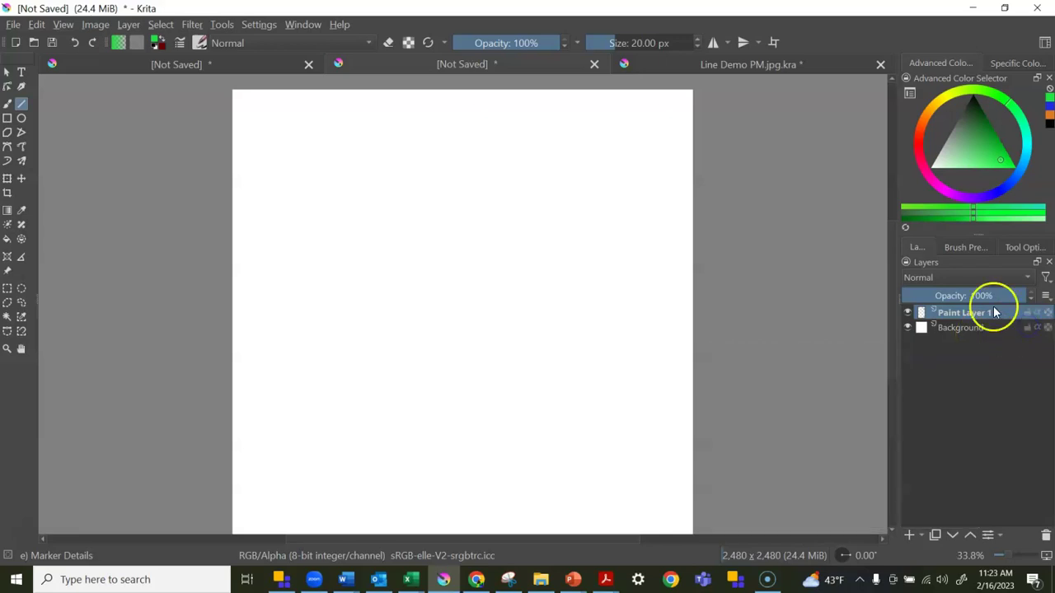
{"action": "left_click", "coordinate": [956, 328]}
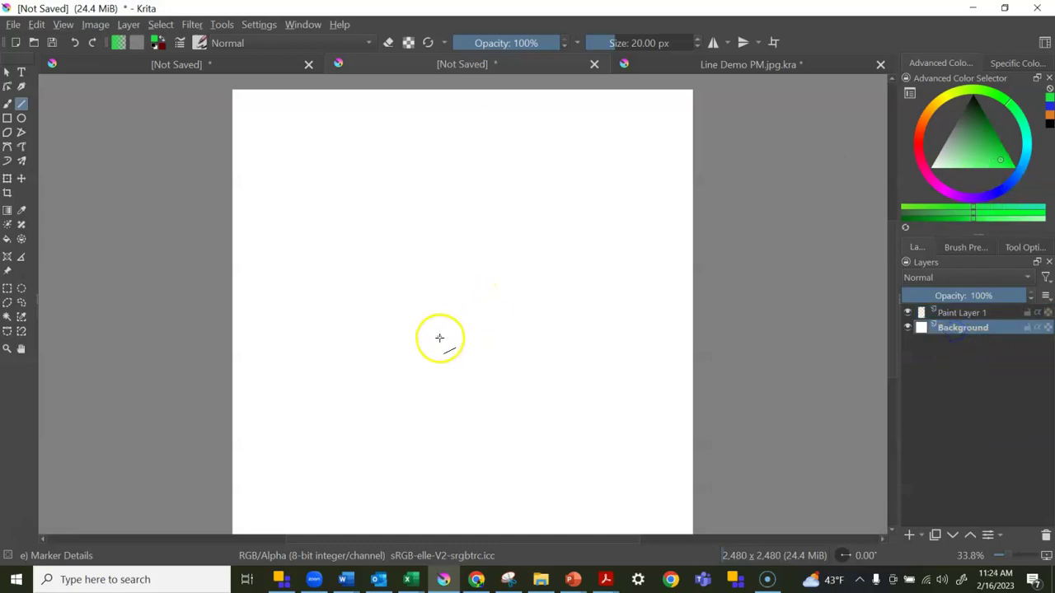
{"action": "left_click_drag", "start_coordinate": [439, 336], "coordinate": [591, 172]}
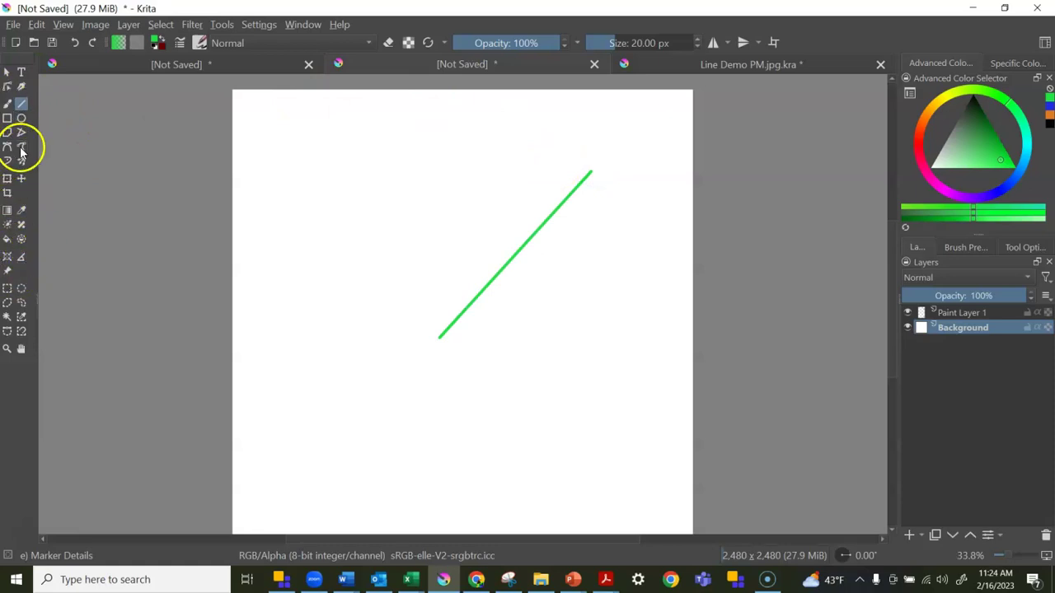
Erase along the green line with a freehand eraser about 189 px wide.
{"action": "left_click", "coordinate": [389, 42]}
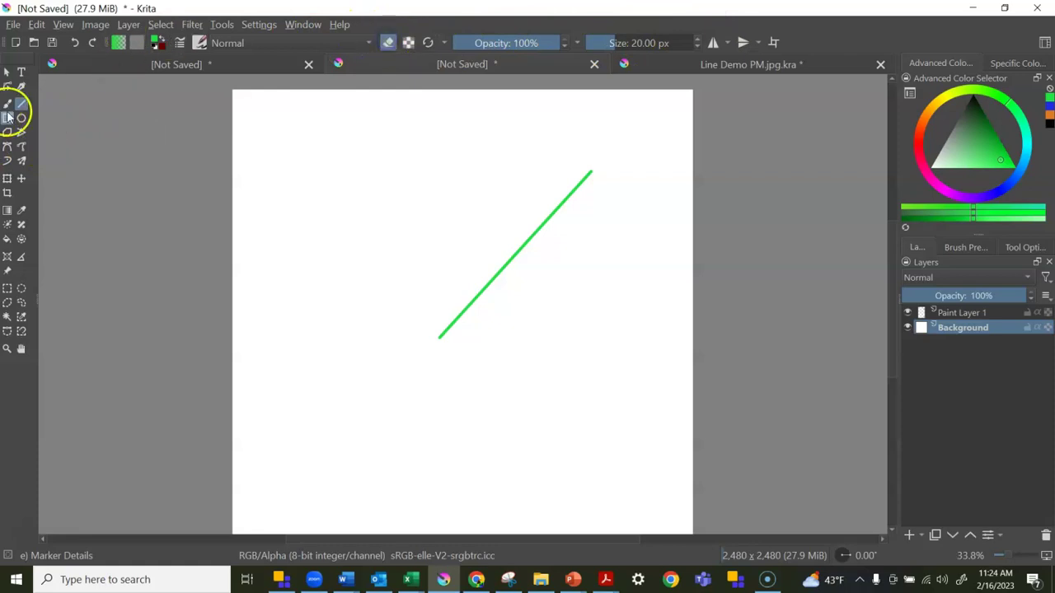
{"action": "left_click", "coordinate": [7, 105]}
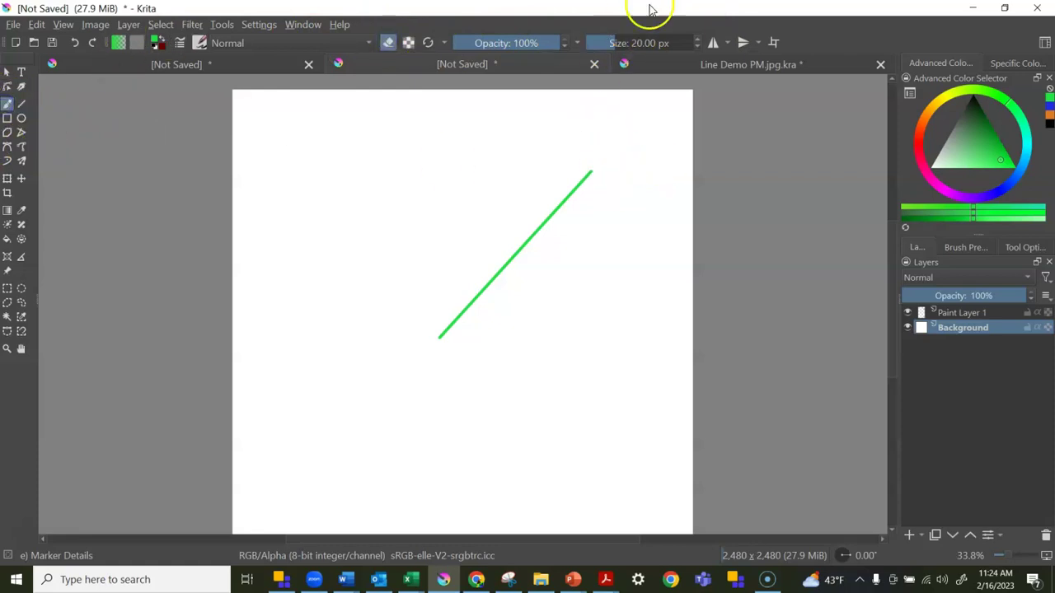
{"action": "left_click", "coordinate": [647, 41]}
{"action": "mouse_move", "coordinate": [629, 123]}
{"action": "left_mouse_down"}
{"action": "mouse_move", "coordinate": [504, 293]}
{"action": "mouse_move", "coordinate": [394, 361]}
{"action": "mouse_move", "coordinate": [500, 268]}
{"action": "mouse_move", "coordinate": [626, 121]}
{"action": "left_mouse_up"}
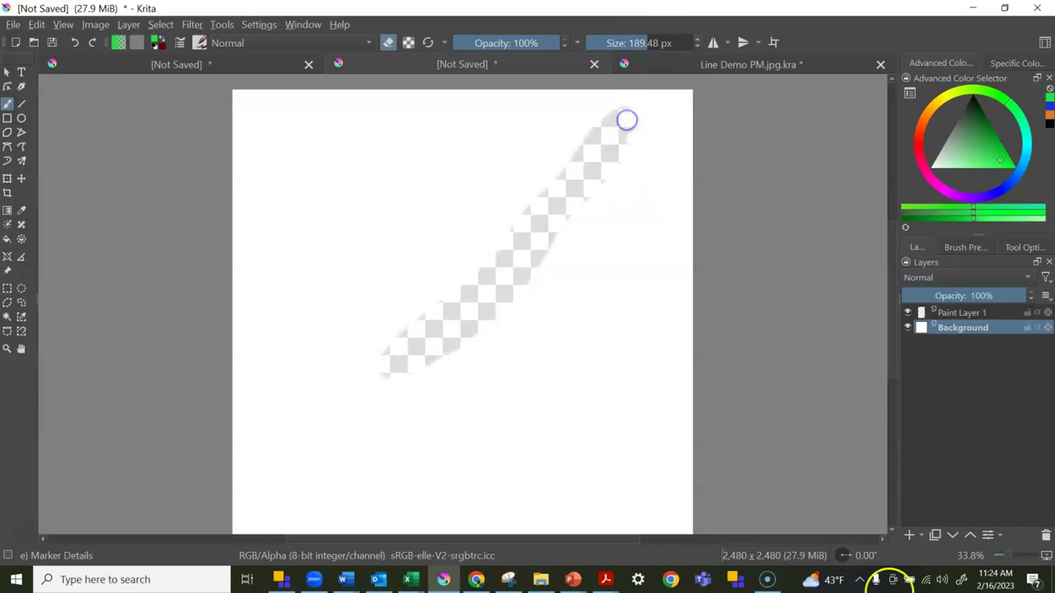
Undo the erasing and the green line, and lock Background again.
{"action": "left_click", "coordinate": [75, 42]}
{"action": "left_click", "coordinate": [76, 43]}
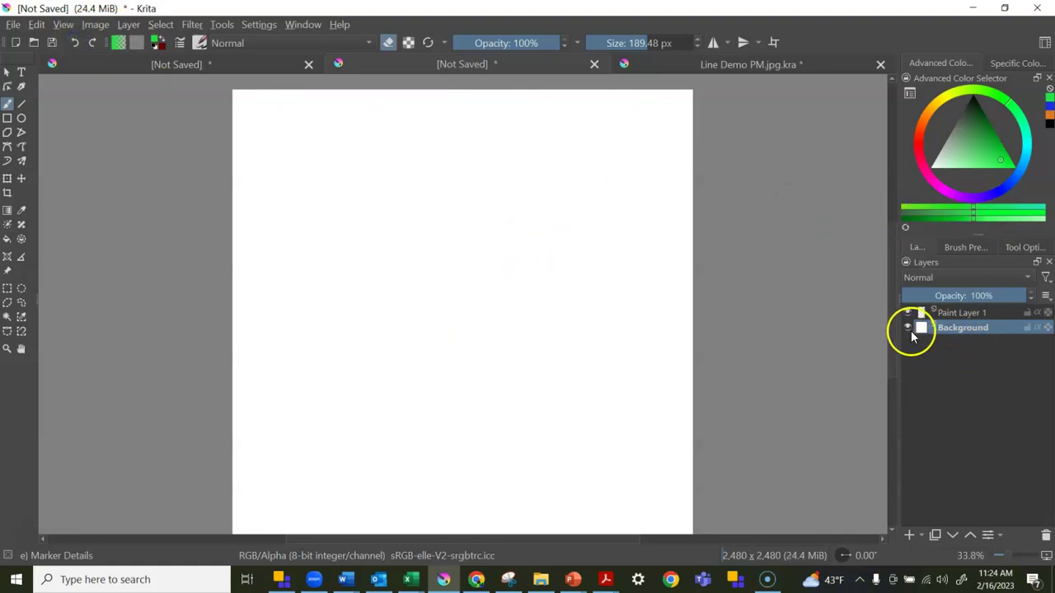
{"action": "left_click", "coordinate": [1027, 327]}
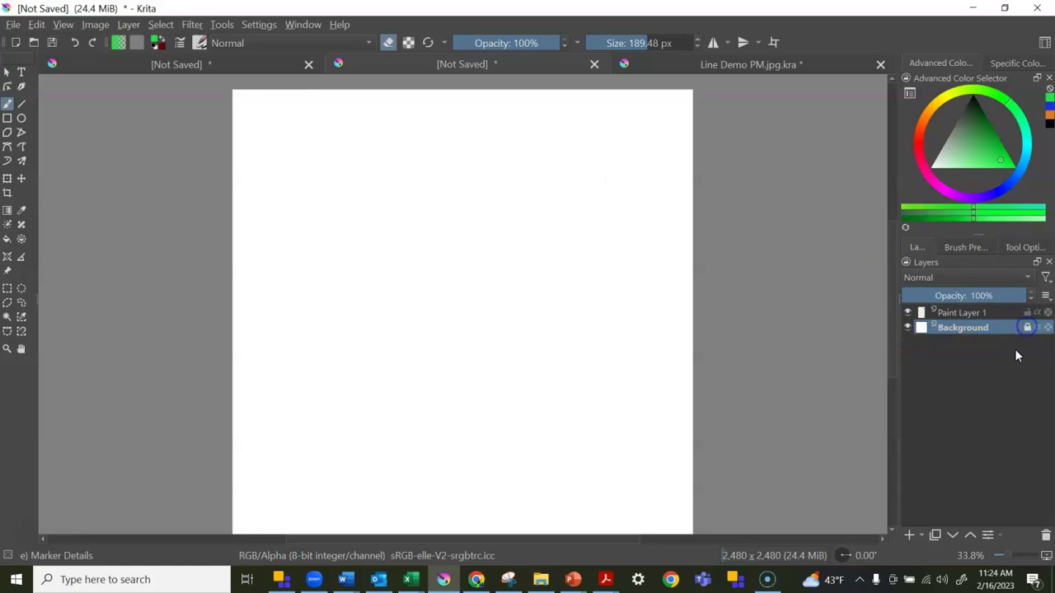
Add Paint Layer 2 above Background, then Paint Layer 3 above Paint Layer 1.
{"action": "mouse_move", "coordinate": [956, 318]}
{"action": "left_click", "coordinate": [907, 535]}
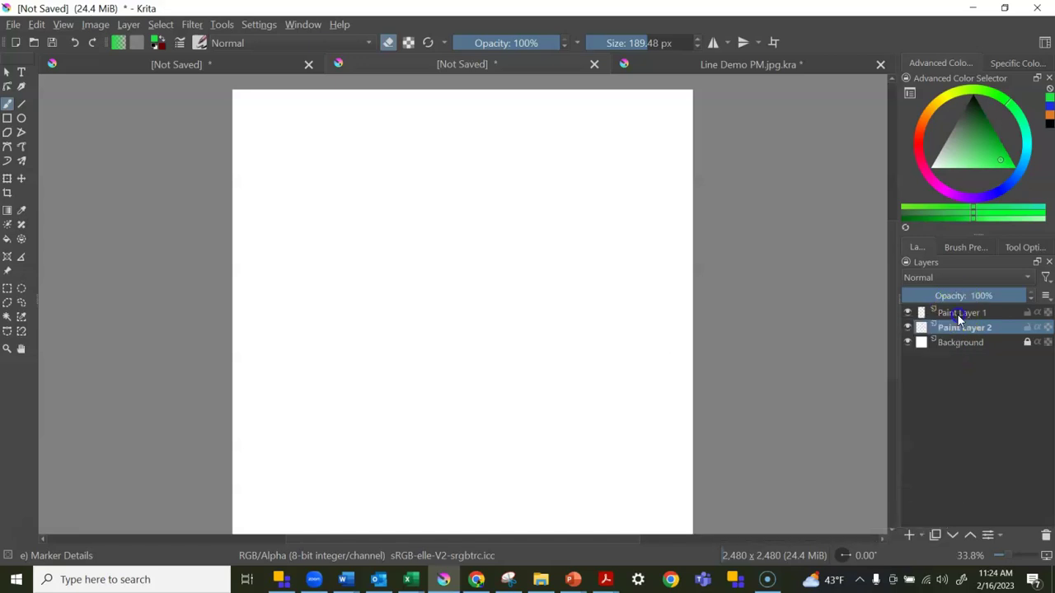
{"action": "left_click", "coordinate": [960, 313]}
{"action": "left_click", "coordinate": [909, 536]}
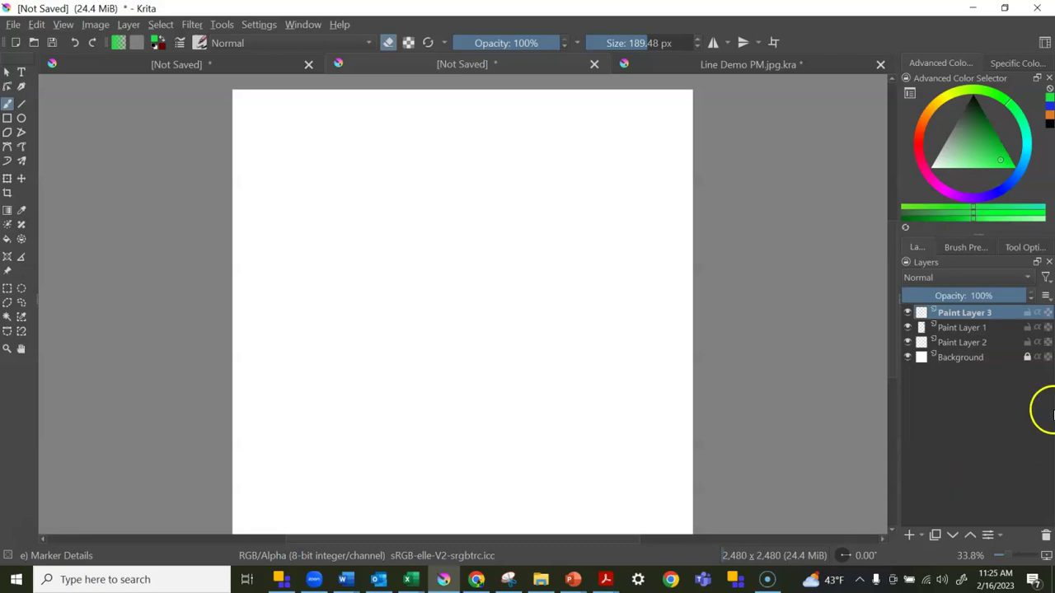
{"action": "mouse_move", "coordinate": [989, 331]}
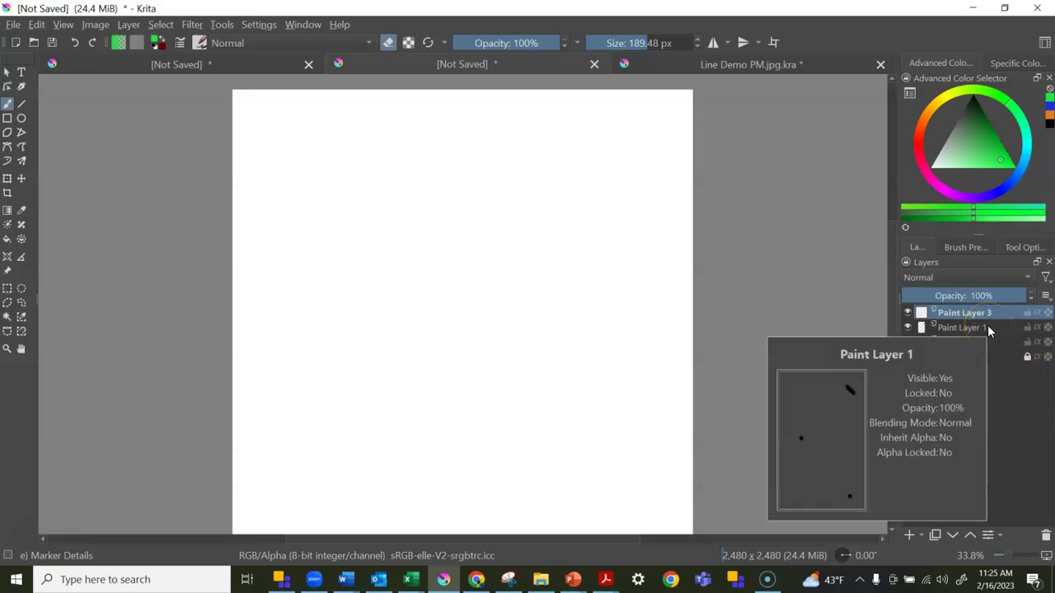
{"action": "mouse_move", "coordinate": [954, 344]}
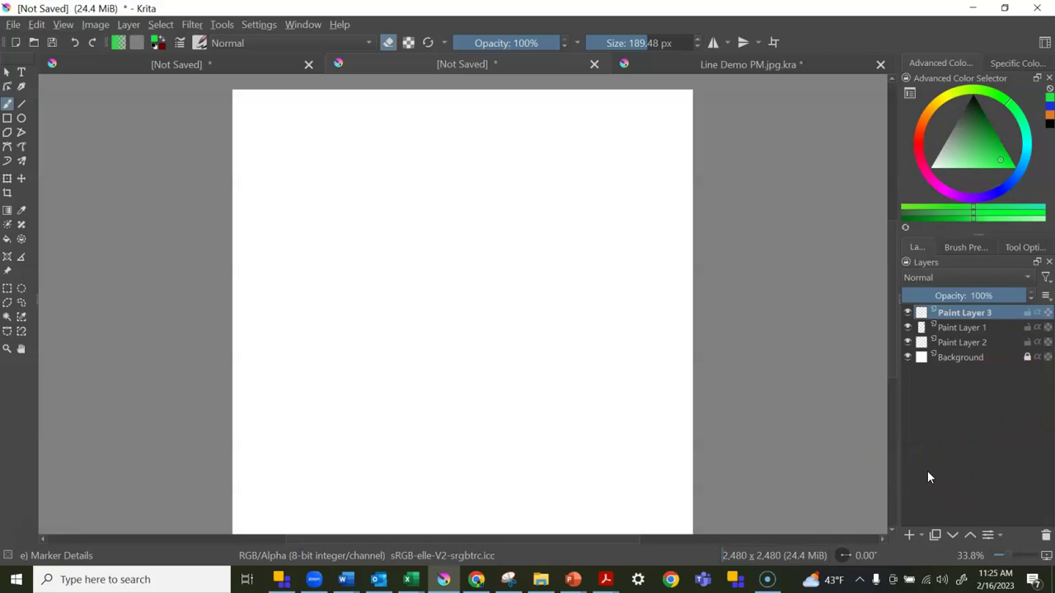
Add Vector Layer 4 from the layer-type list, then select Paint Layer 1 and the Line tool.
{"action": "left_click", "coordinate": [923, 537]}
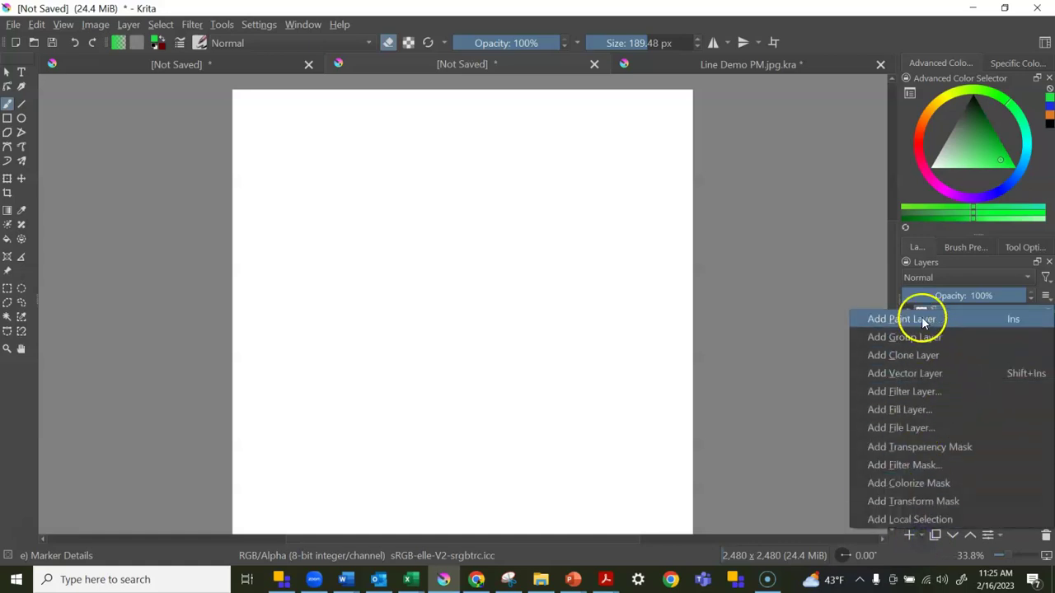
{"action": "left_click", "coordinate": [918, 379]}
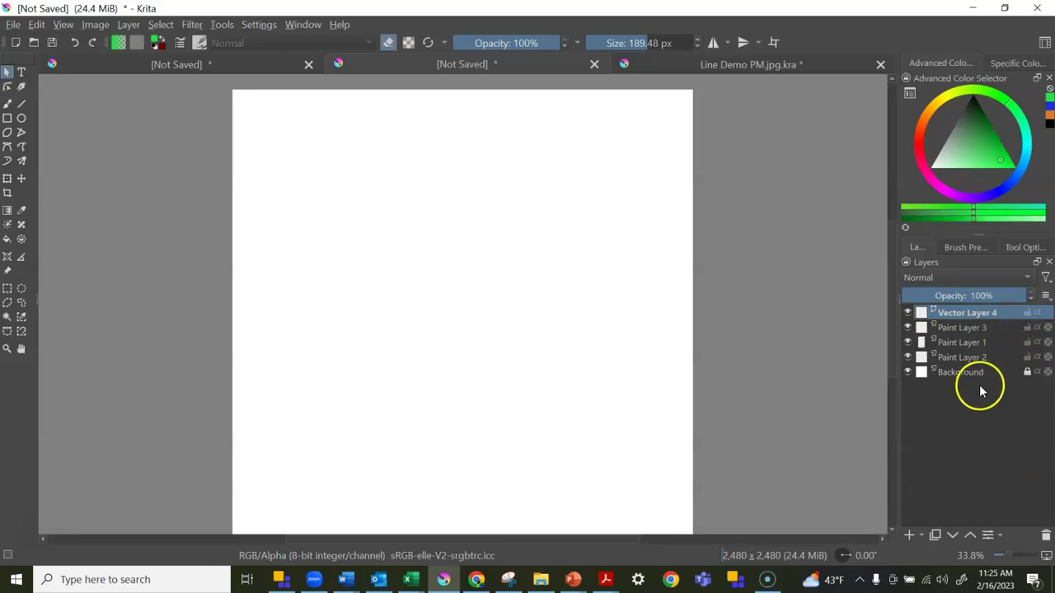
{"action": "left_click", "coordinate": [981, 342]}
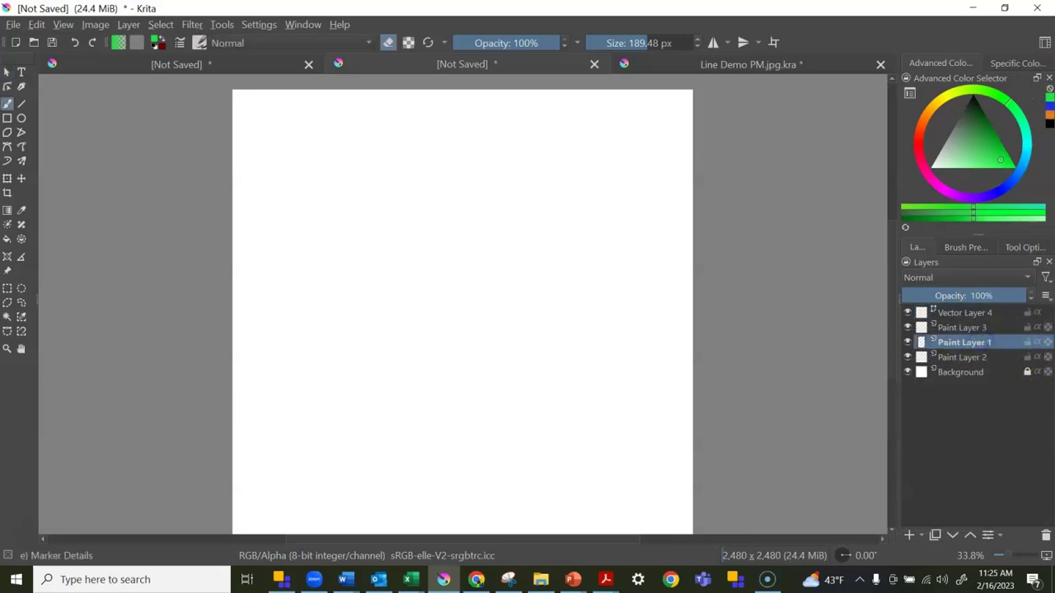
{"action": "left_click", "coordinate": [21, 105]}
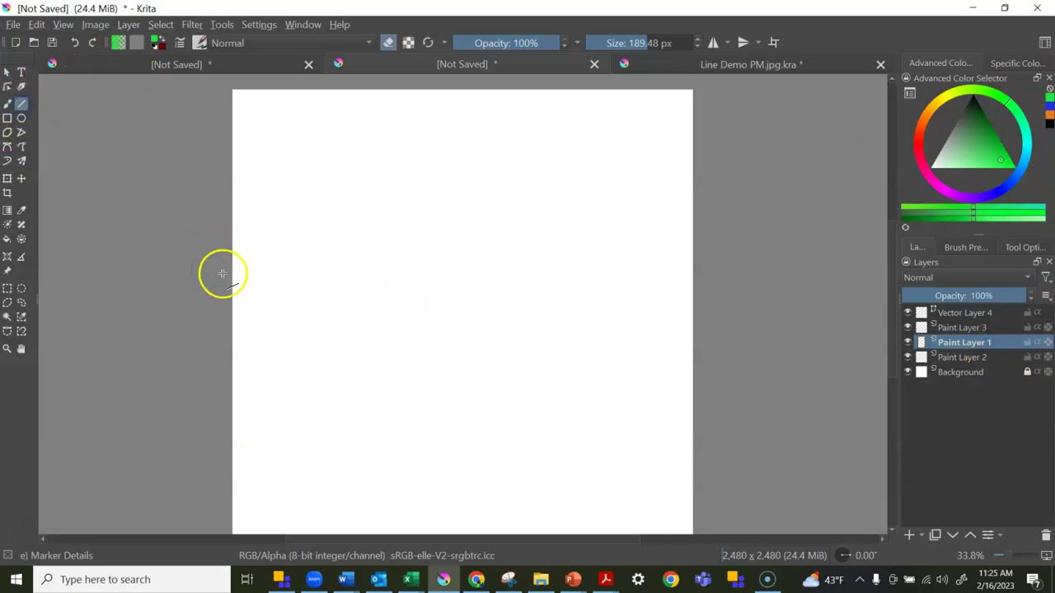
Set the brush size to 10 px and drag a line from the canvas's left edge.
{"action": "left_click", "coordinate": [628, 42]}
{"action": "type", "text": "1"}
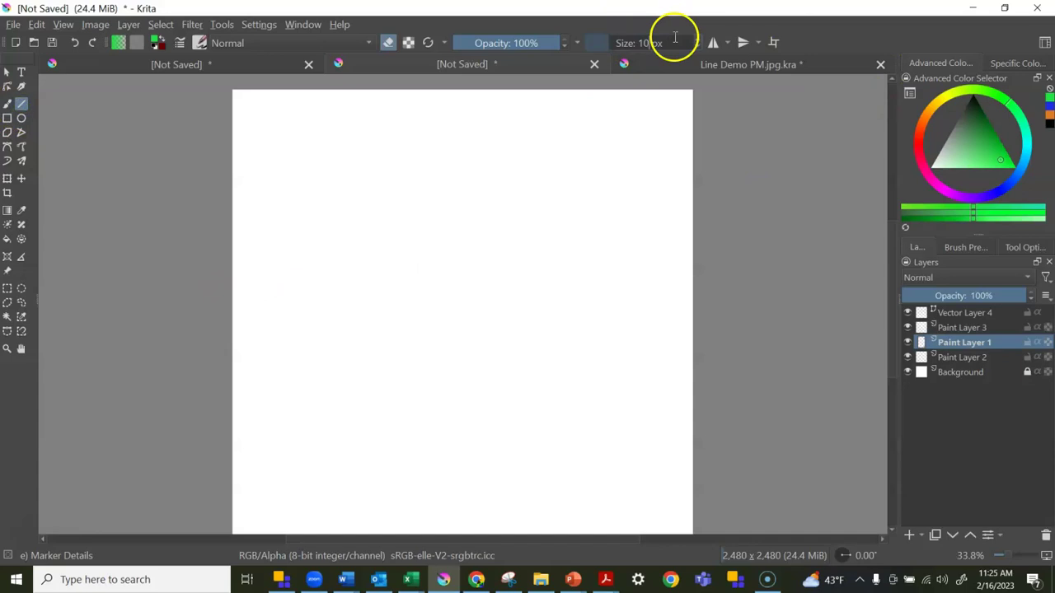
{"action": "key", "text": "Return"}
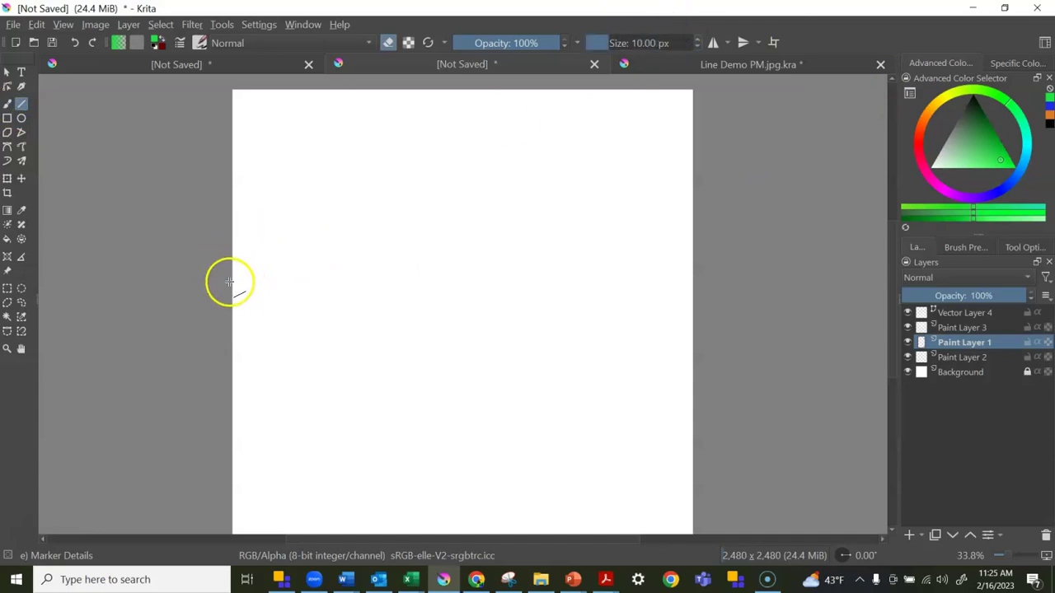
{"action": "mouse_move", "coordinate": [232, 283]}
{"action": "left_mouse_down"}
{"action": "mouse_move", "coordinate": [546, 292]}
{"action": "mouse_move", "coordinate": [725, 272]}
{"action": "mouse_move", "coordinate": [718, 293]}
{"action": "mouse_move", "coordinate": [723, 285]}
{"action": "left_mouse_up"}
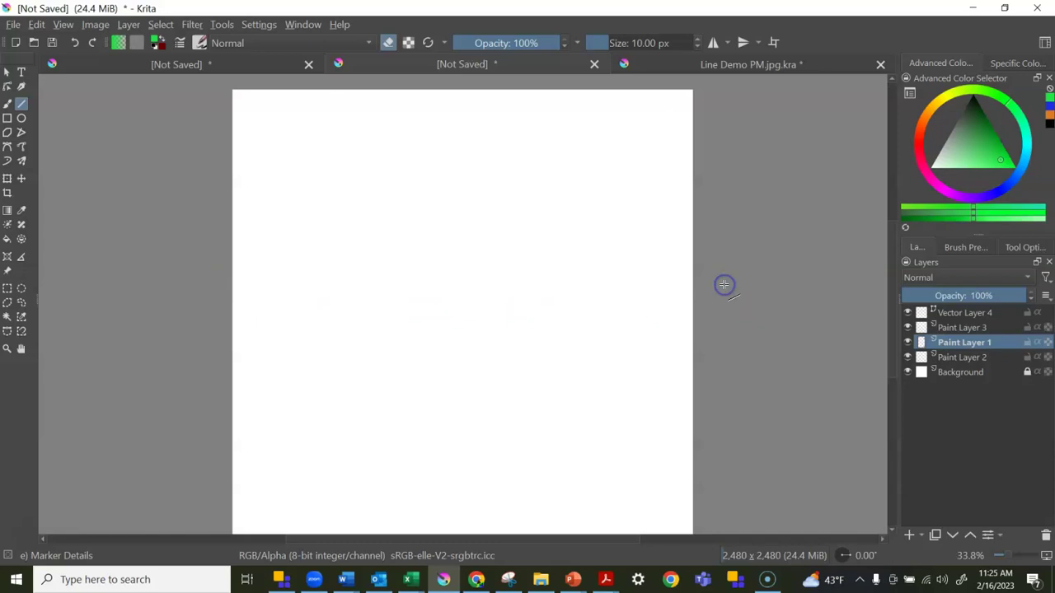
Turn eraser mode off and draw the long green horizontal horizon line.
{"action": "left_click", "coordinate": [388, 46]}
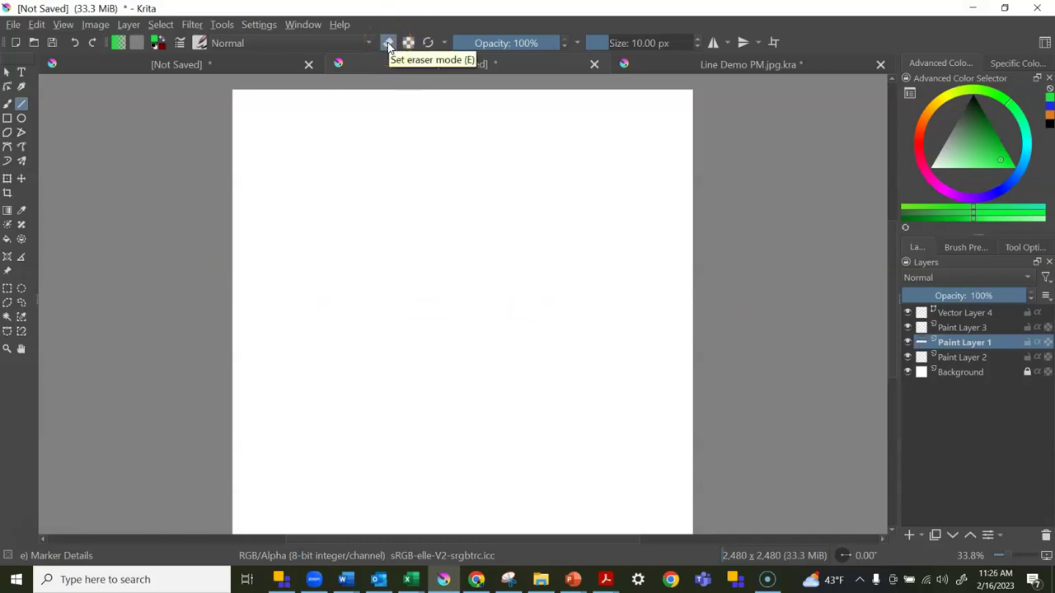
{"action": "left_click", "coordinate": [388, 45]}
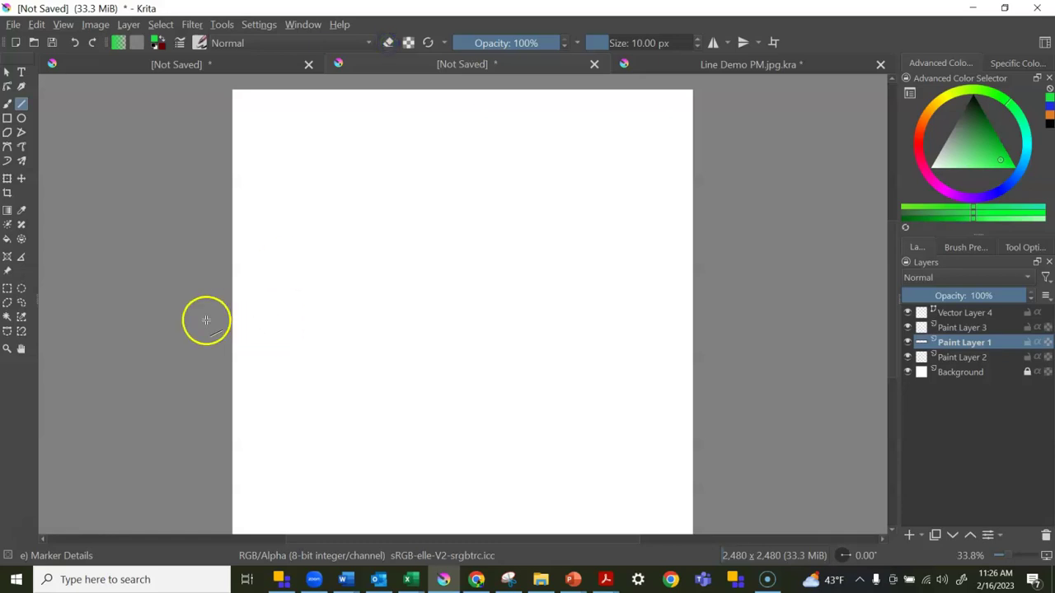
{"action": "mouse_move", "coordinate": [229, 288]}
{"action": "left_mouse_down"}
{"action": "mouse_move", "coordinate": [568, 326]}
{"action": "mouse_move", "coordinate": [779, 280]}
{"action": "mouse_move", "coordinate": [781, 291]}
{"action": "left_mouse_up"}
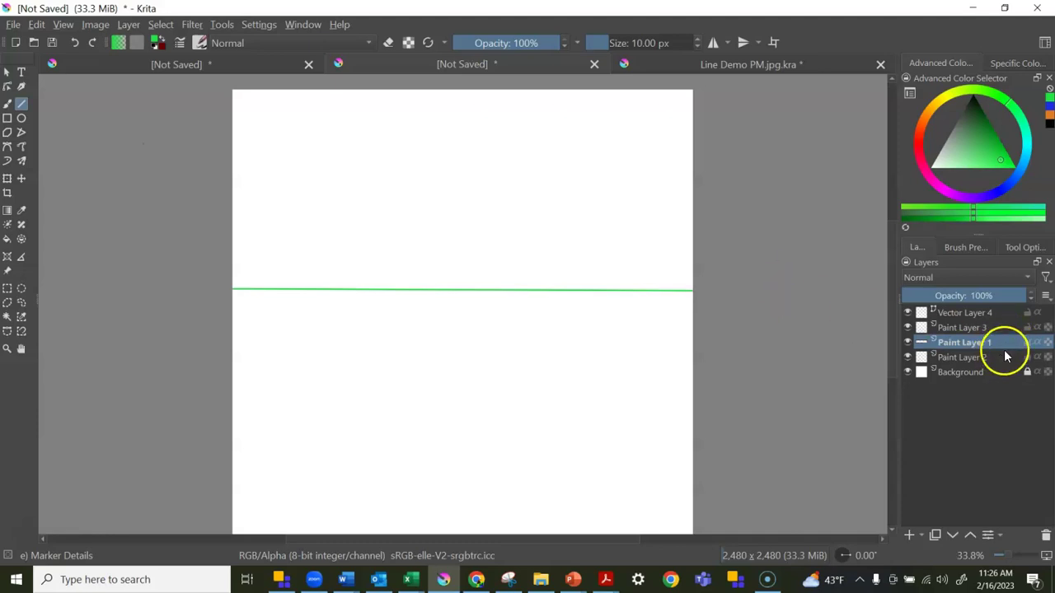
On Paint Layer 2, draw a short blue vertical vanishing-point tick on the horizon.
{"action": "left_click", "coordinate": [978, 360]}
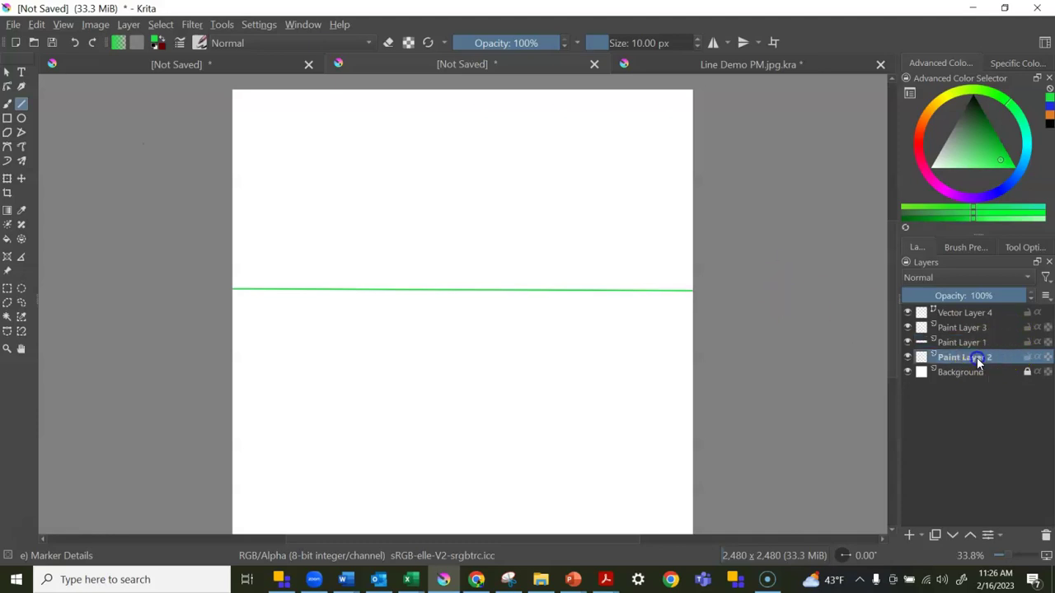
{"action": "left_click", "coordinate": [1049, 106]}
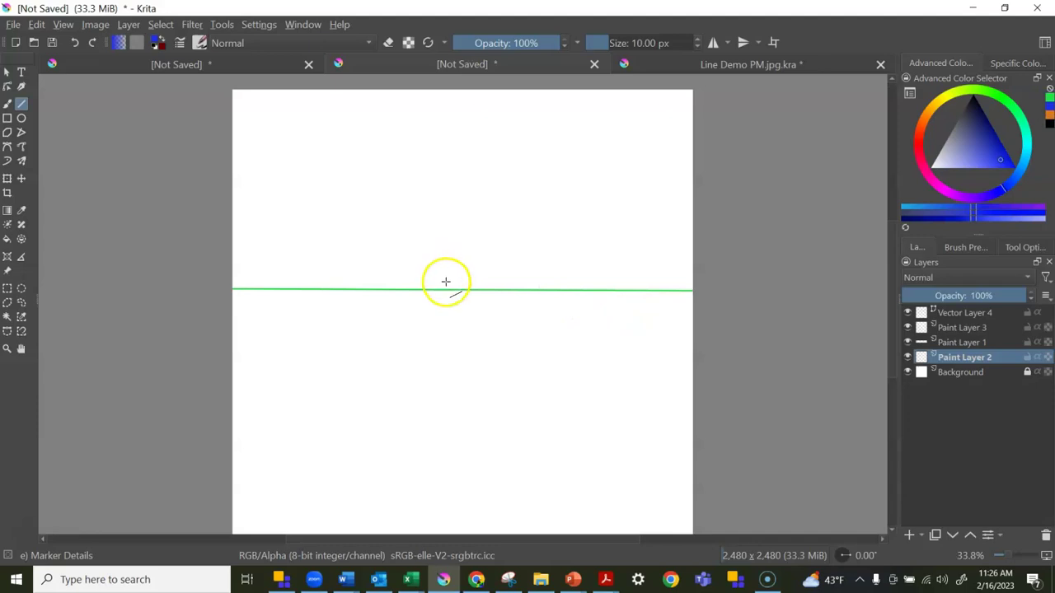
{"action": "left_click_drag", "start_coordinate": [445, 273], "coordinate": [445, 301]}
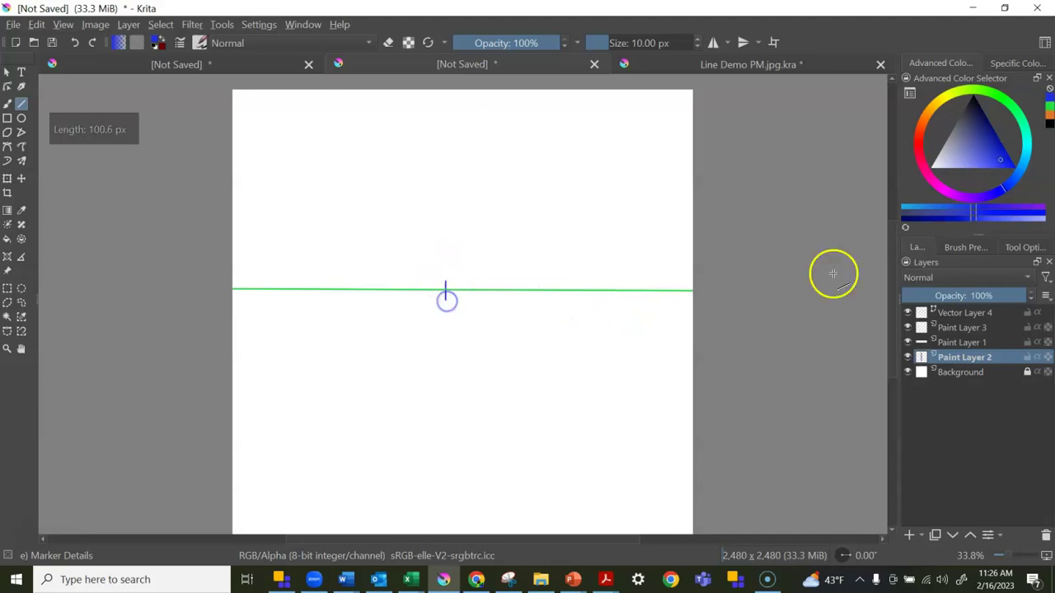
On Paint Layer 3, draw four orange lines from the vanishing point to each corner.
{"action": "left_click", "coordinate": [973, 329]}
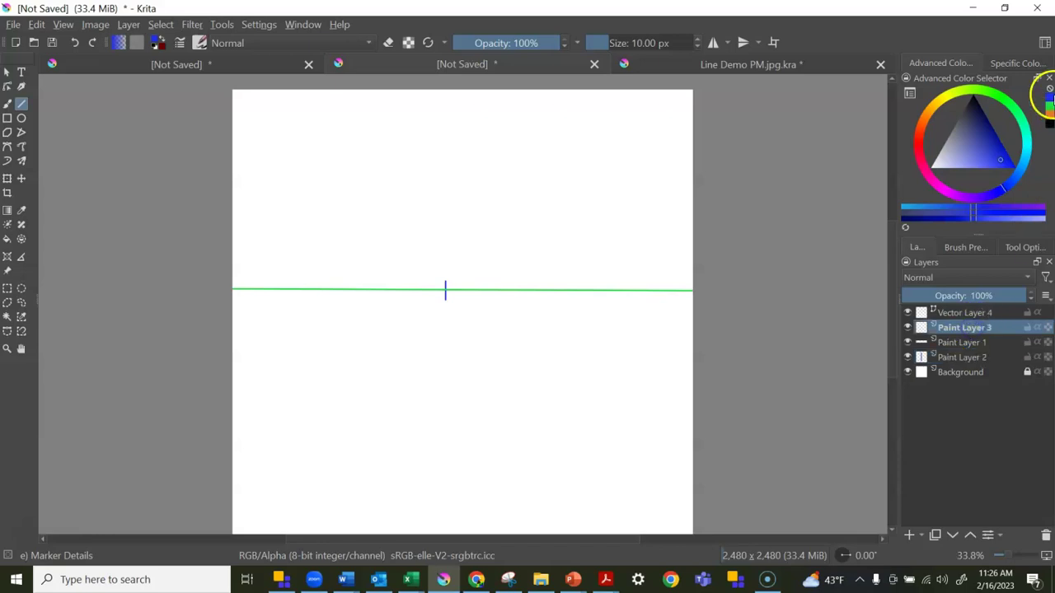
{"action": "left_click", "coordinate": [1049, 112]}
{"action": "mouse_move", "coordinate": [407, 294]}
{"action": "left_mouse_down"}
{"action": "mouse_move", "coordinate": [446, 290]}
{"action": "mouse_move", "coordinate": [280, 170]}
{"action": "mouse_move", "coordinate": [224, 145]}
{"action": "left_mouse_up"}
{"action": "mouse_move", "coordinate": [449, 313]}
{"action": "left_mouse_down"}
{"action": "mouse_move", "coordinate": [431, 301]}
{"action": "mouse_move", "coordinate": [227, 469]}
{"action": "left_mouse_up"}
{"action": "left_click_drag", "start_coordinate": [446, 289], "coordinate": [700, 135]}
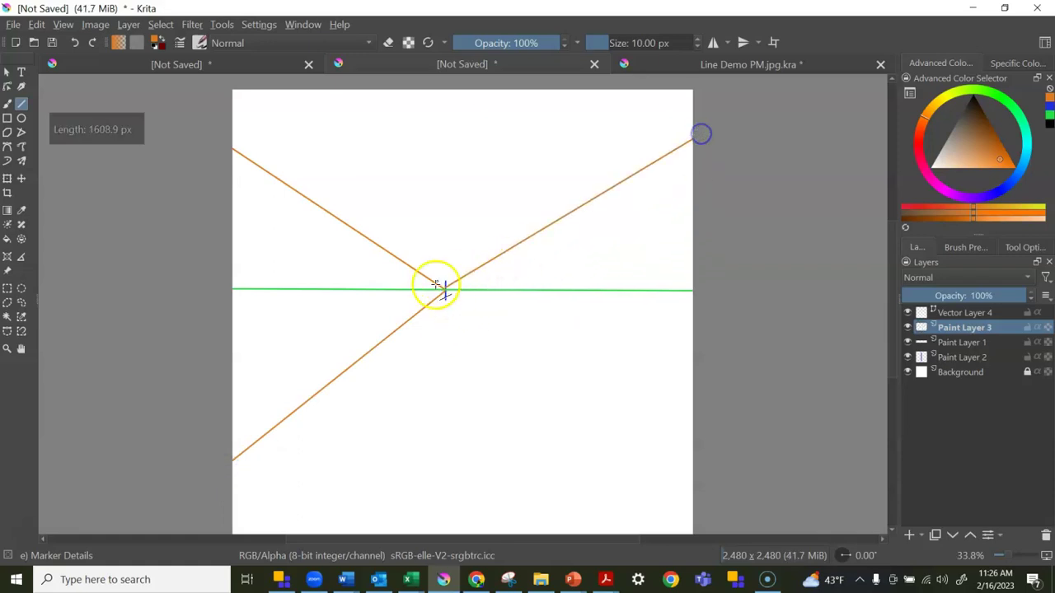
{"action": "left_click_drag", "start_coordinate": [445, 290], "coordinate": [713, 480]}
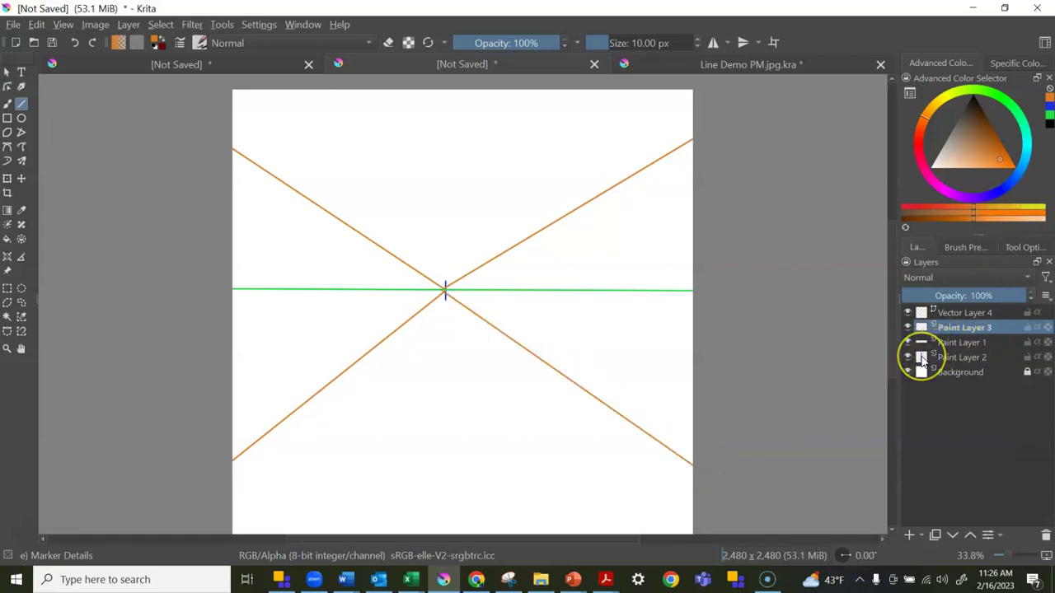
Select Paint Layer 3 and switch to a freehand eraser about 127 px wide.
{"action": "mouse_move", "coordinate": [922, 357]}
{"action": "left_click", "coordinate": [945, 341]}
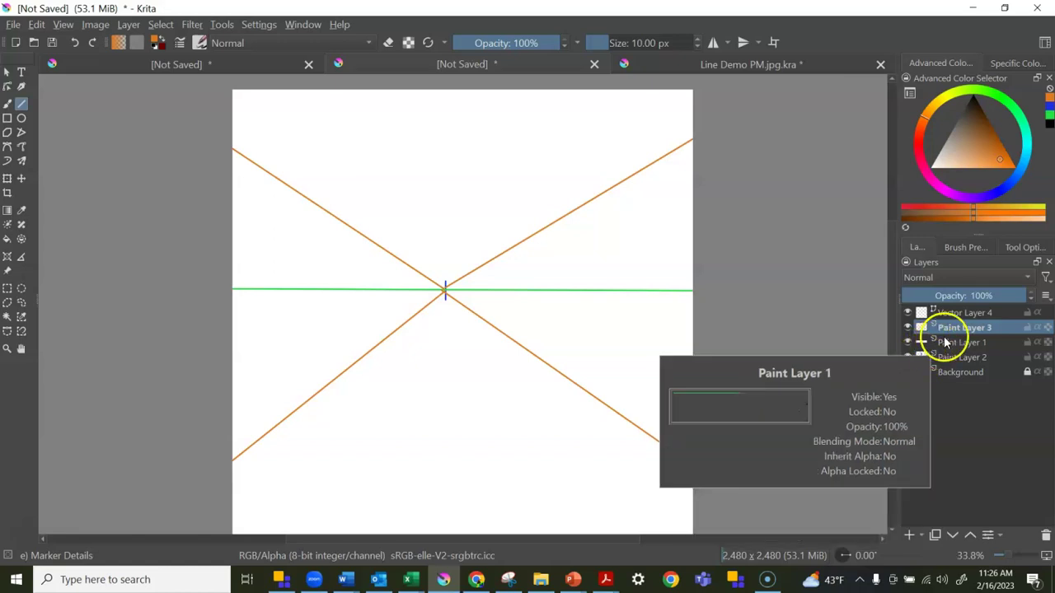
{"action": "left_click", "coordinate": [948, 330]}
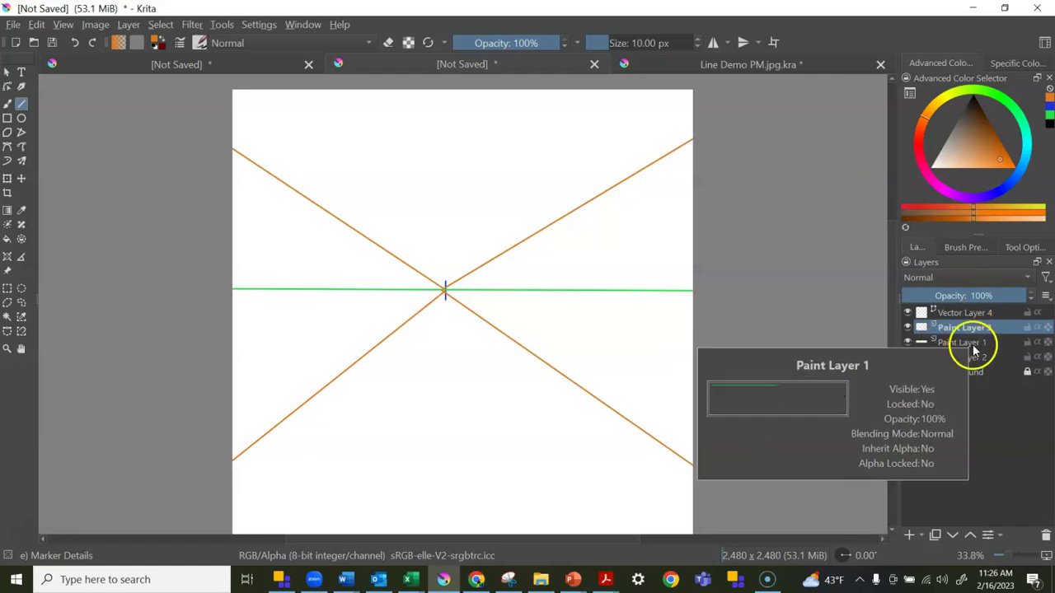
{"action": "left_click", "coordinate": [389, 44]}
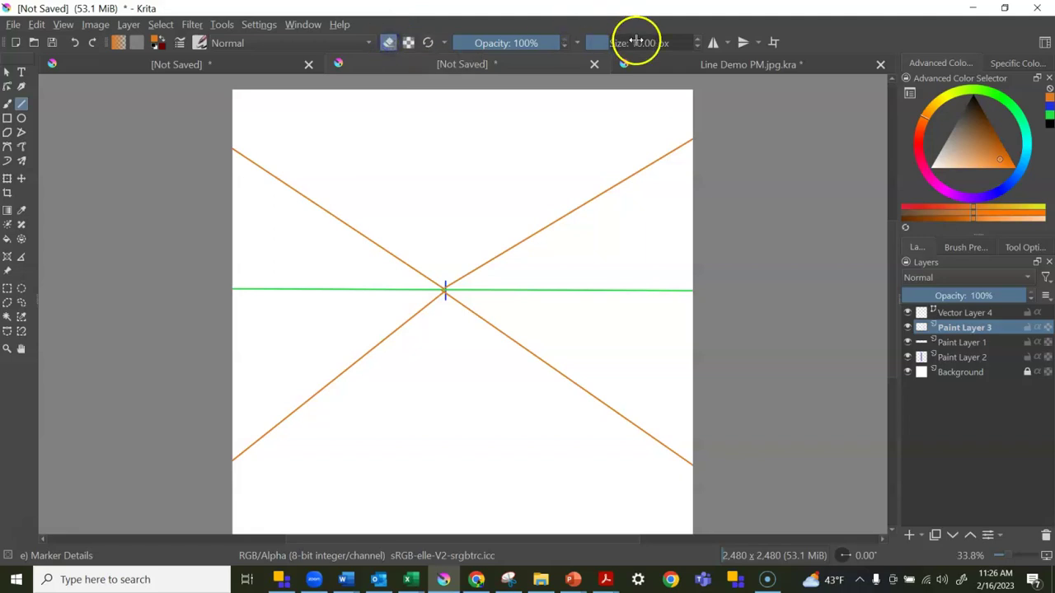
{"action": "left_click_drag", "start_coordinate": [638, 42], "coordinate": [635, 40]}
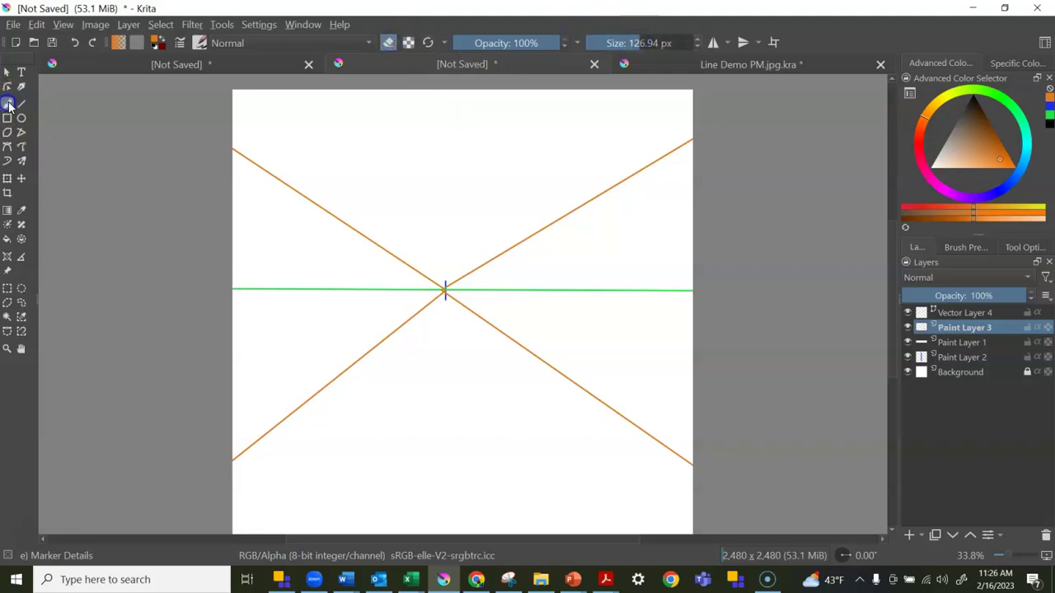
{"action": "mouse_move", "coordinate": [667, 153]}
{"action": "left_mouse_down"}
{"action": "mouse_move", "coordinate": [751, 134]}
{"action": "mouse_move", "coordinate": [712, 135]}
{"action": "left_mouse_up"}
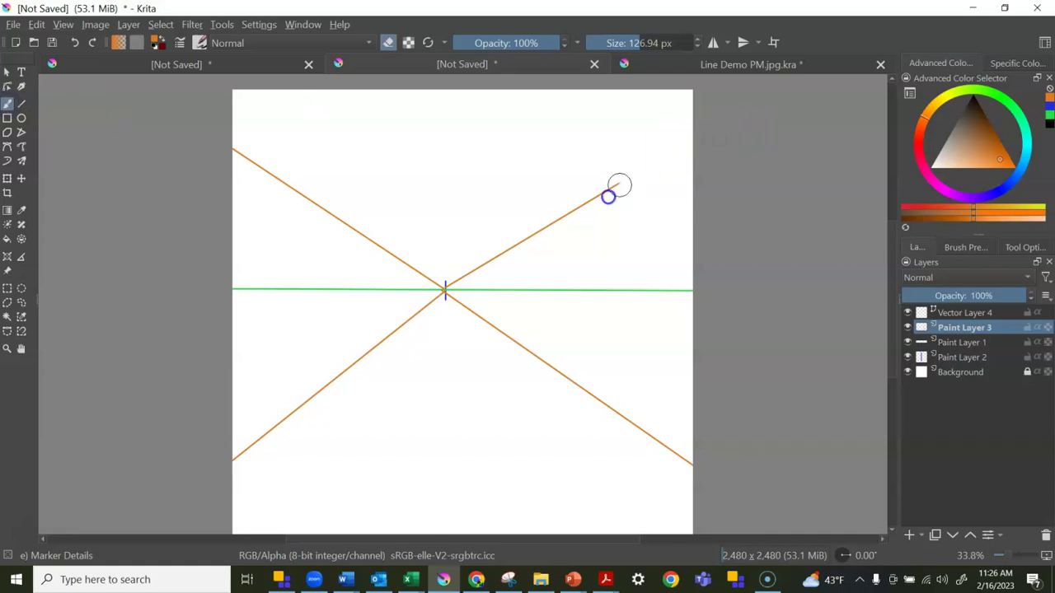
Erase all four orange lines, then switch to the Line Demo PM.jpg.kra drawing.
{"action": "mouse_move", "coordinate": [608, 196]}
{"action": "left_mouse_down"}
{"action": "mouse_move", "coordinate": [318, 367]}
{"action": "mouse_move", "coordinate": [221, 466]}
{"action": "mouse_move", "coordinate": [301, 393]}
{"action": "mouse_move", "coordinate": [443, 308]}
{"action": "mouse_move", "coordinate": [473, 268]}
{"action": "mouse_move", "coordinate": [319, 394]}
{"action": "left_mouse_up"}
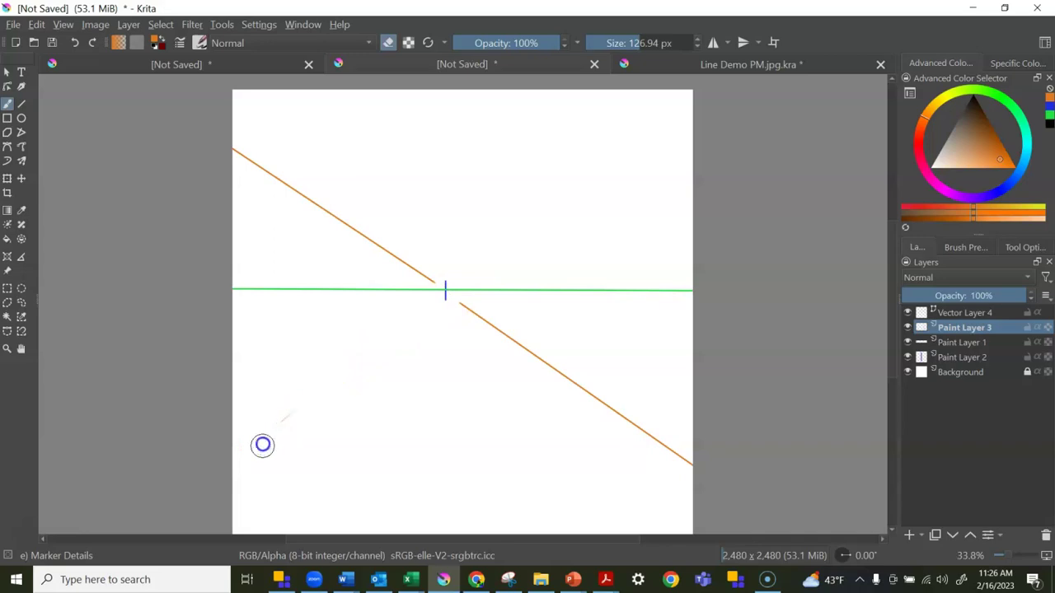
{"action": "left_click", "coordinate": [290, 348]}
{"action": "mouse_move", "coordinate": [263, 197]}
{"action": "left_mouse_down"}
{"action": "mouse_move", "coordinate": [197, 98]}
{"action": "mouse_move", "coordinate": [218, 137]}
{"action": "mouse_move", "coordinate": [290, 188]}
{"action": "left_mouse_up"}
{"action": "mouse_move", "coordinate": [444, 293]}
{"action": "left_mouse_down"}
{"action": "mouse_move", "coordinate": [374, 254]}
{"action": "mouse_move", "coordinate": [319, 193]}
{"action": "left_mouse_up"}
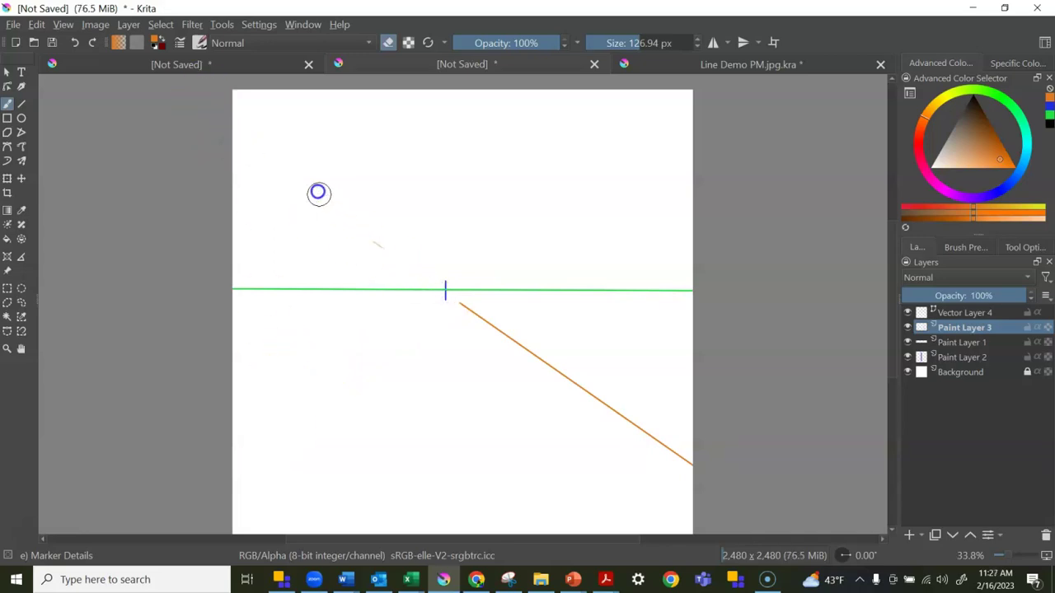
{"action": "left_click_drag", "start_coordinate": [446, 293], "coordinate": [554, 367]}
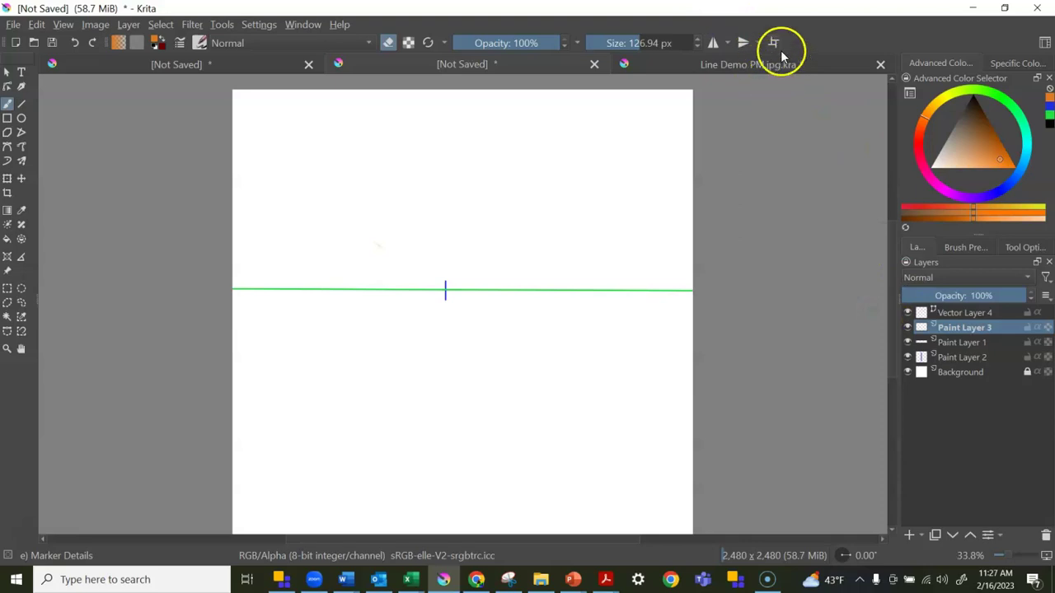
{"action": "left_click", "coordinate": [694, 70]}
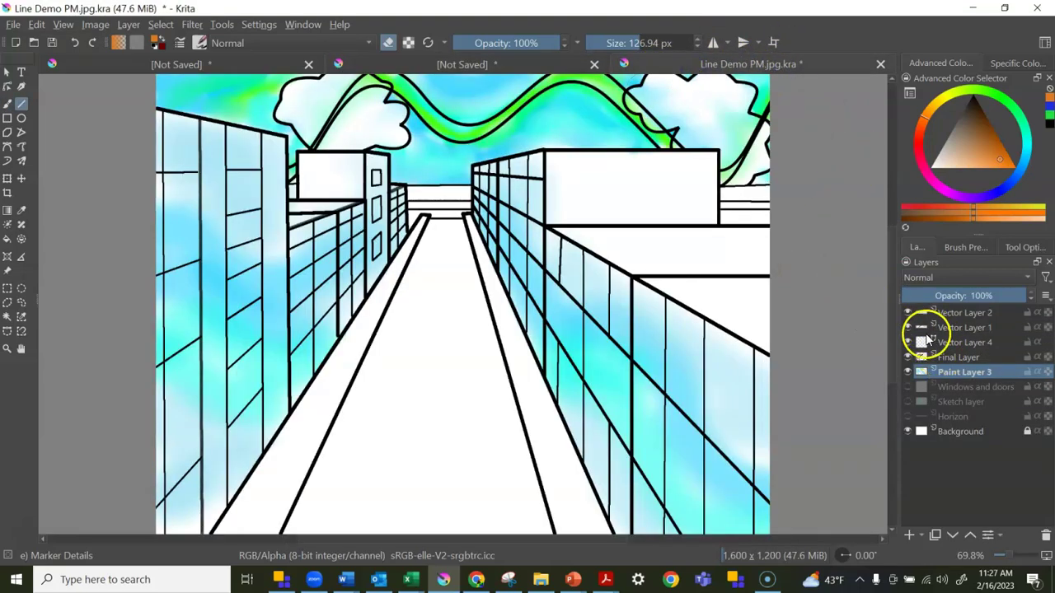
{"action": "scroll", "coordinate": [735, 213], "scroll_direction": "up", "scroll_amount": 2}
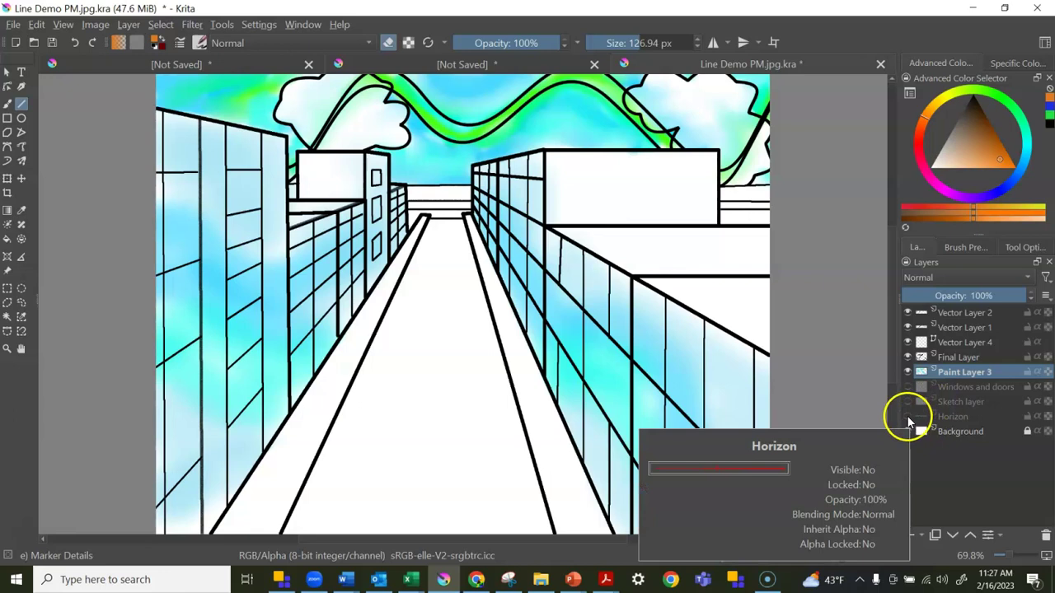
{"action": "left_click", "coordinate": [907, 418]}
{"action": "left_click", "coordinate": [908, 401]}
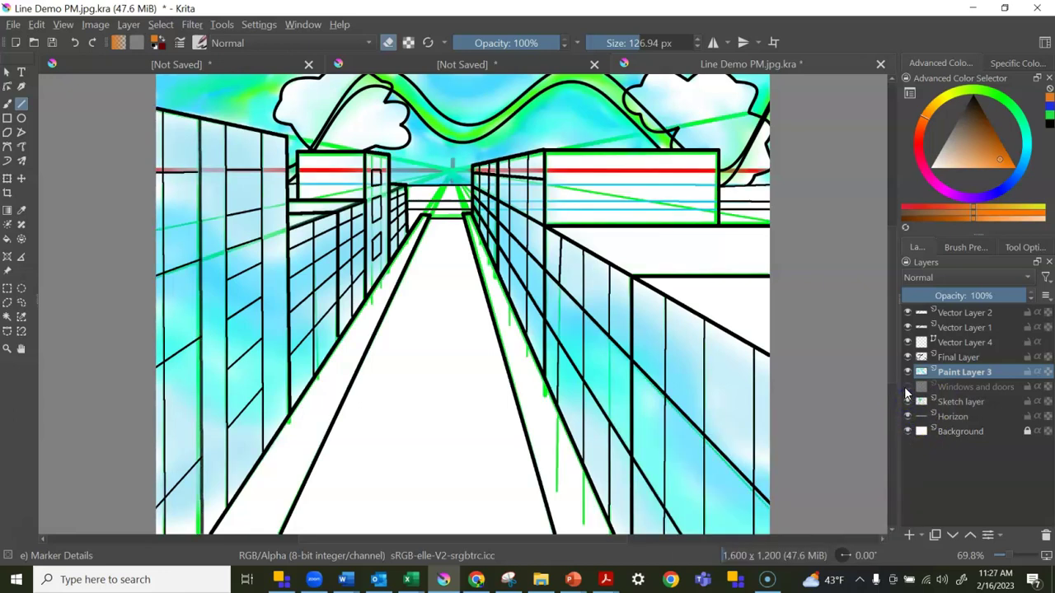
{"action": "left_click", "coordinate": [906, 387]}
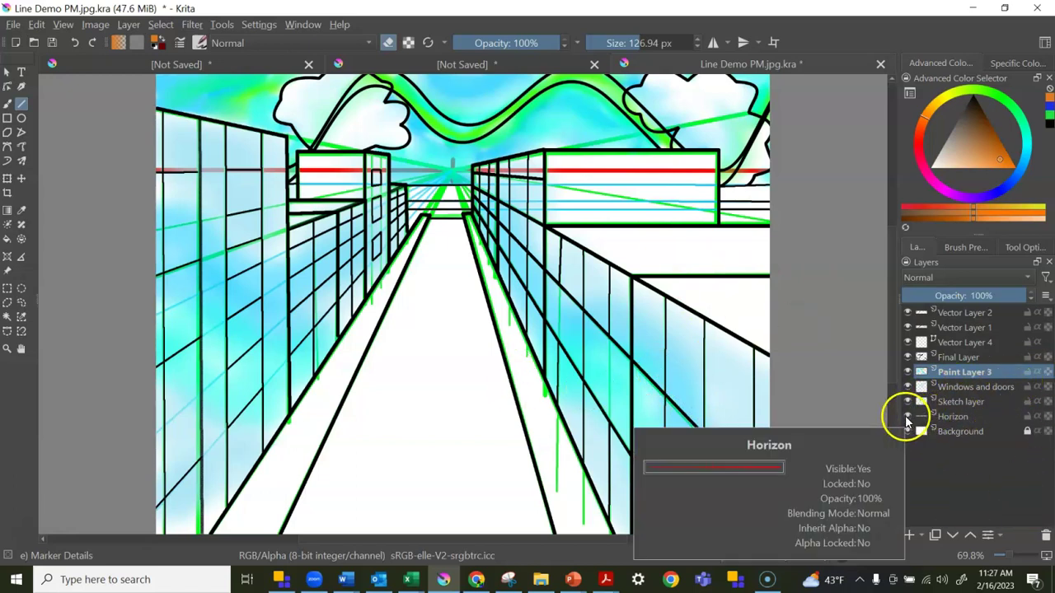
{"action": "left_click", "coordinate": [907, 417]}
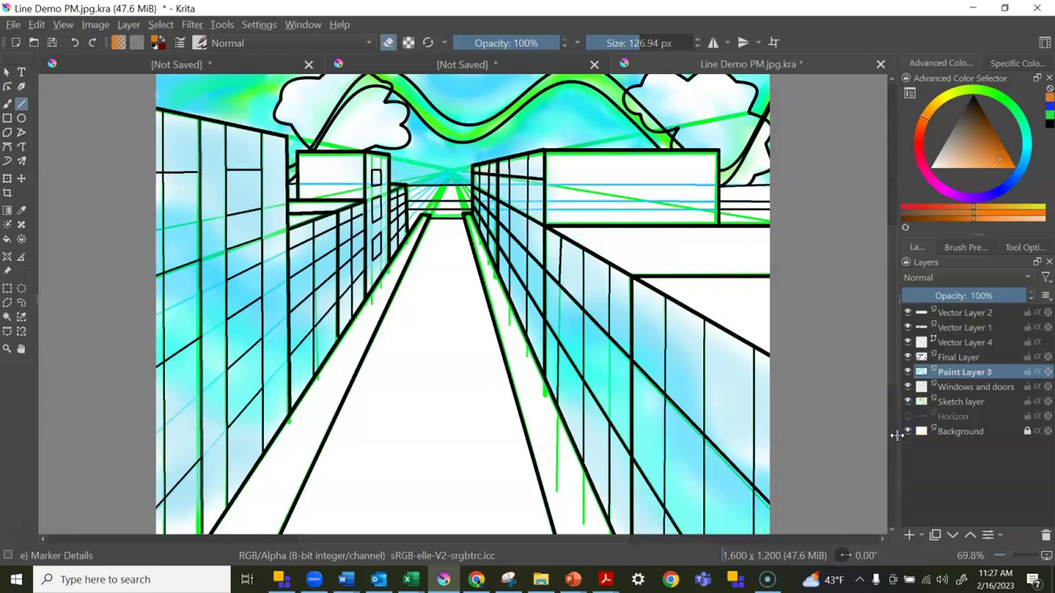
{"action": "mouse_move", "coordinate": [912, 424]}
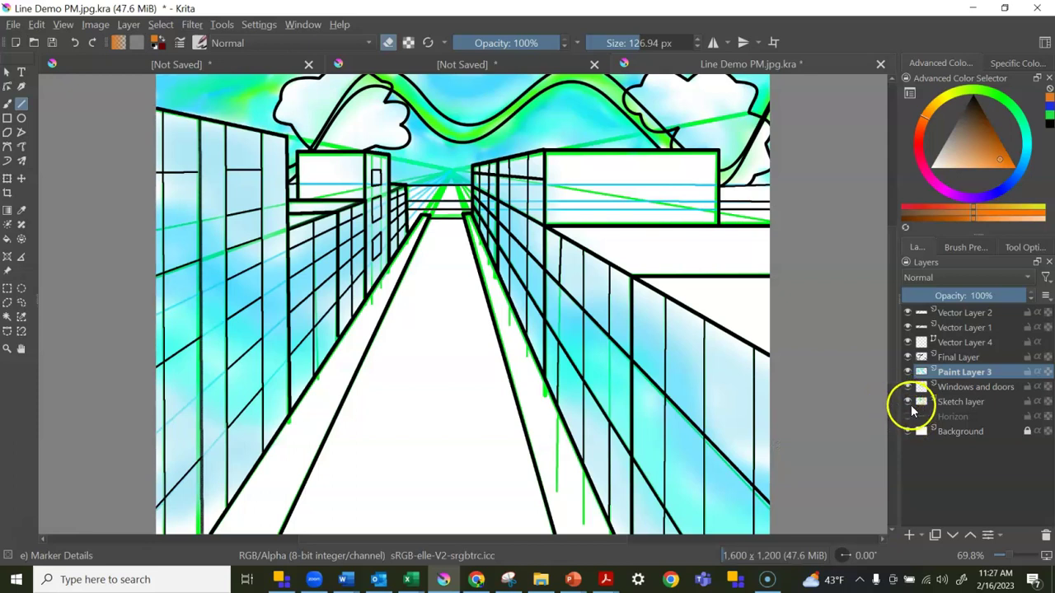
{"action": "left_click", "coordinate": [907, 402]}
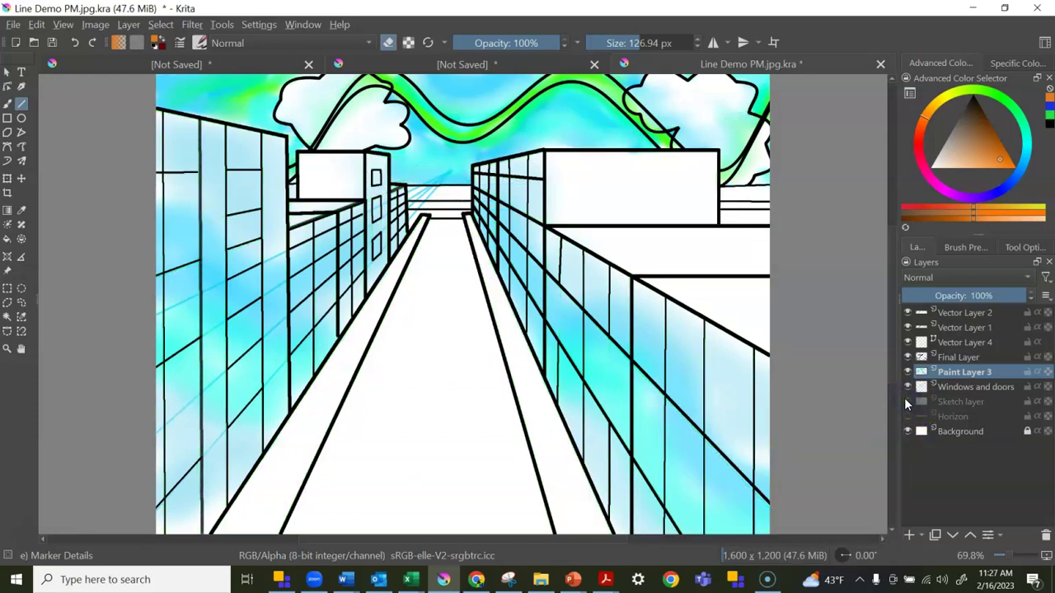
{"action": "left_click", "coordinate": [906, 387]}
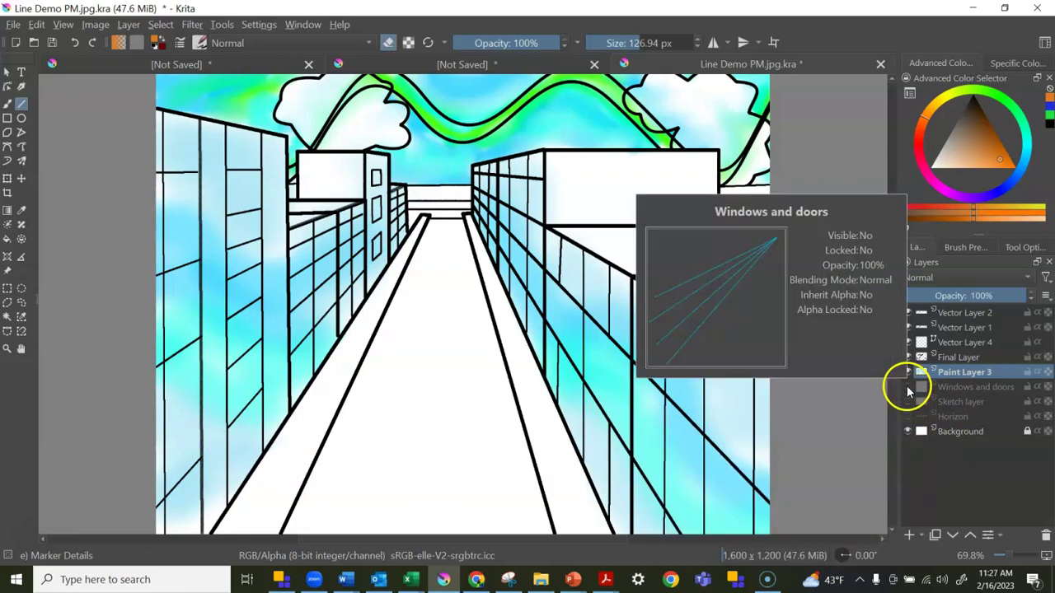
{"action": "left_click", "coordinate": [907, 388]}
{"action": "left_click", "coordinate": [907, 401]}
{"action": "left_click", "coordinate": [908, 416]}
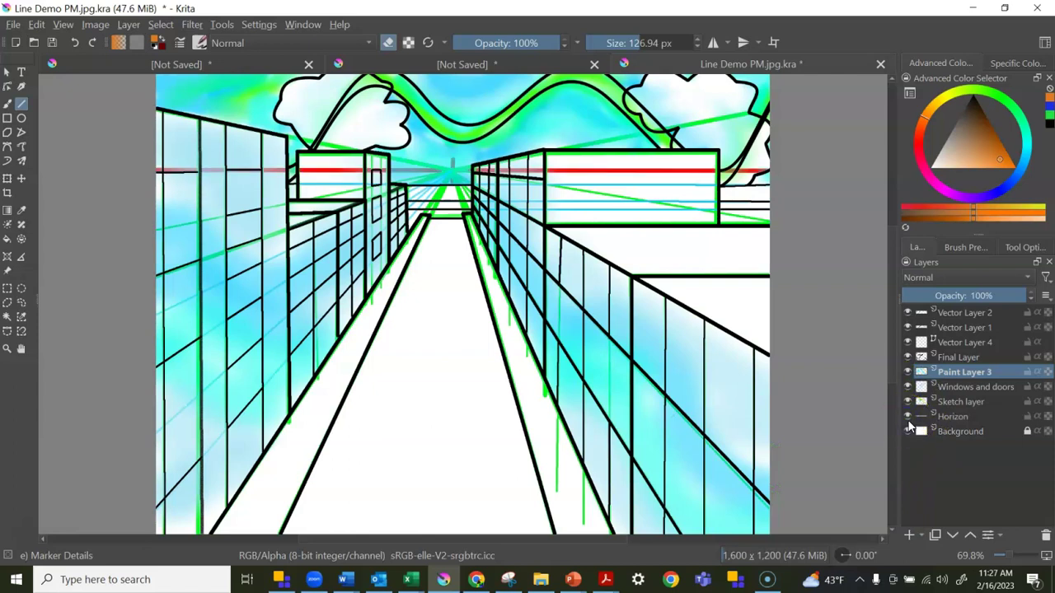
{"action": "left_click", "coordinate": [907, 416]}
{"action": "left_click", "coordinate": [907, 401]}
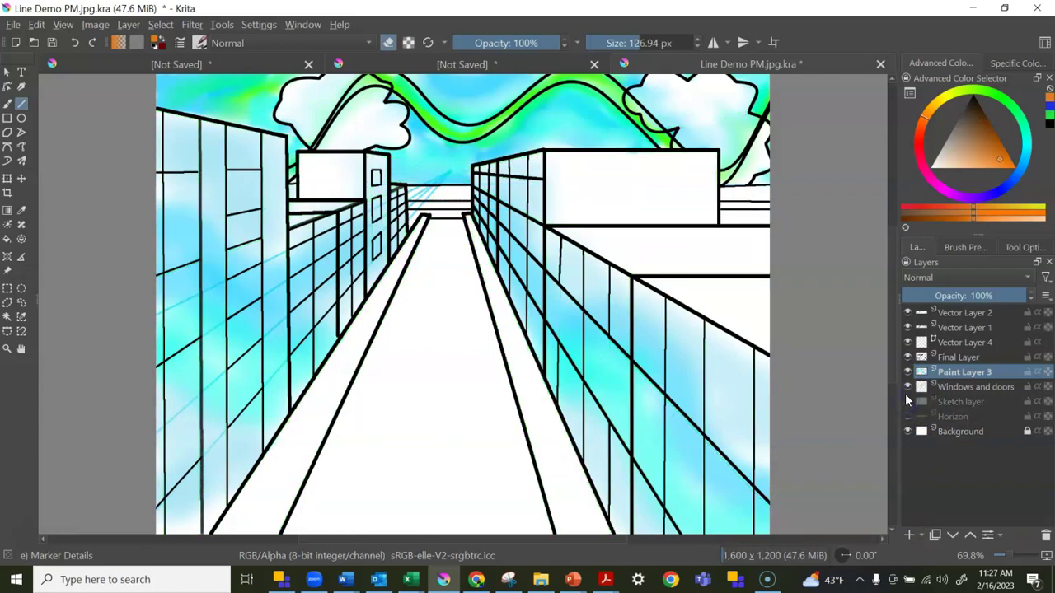
{"action": "left_click", "coordinate": [907, 388]}
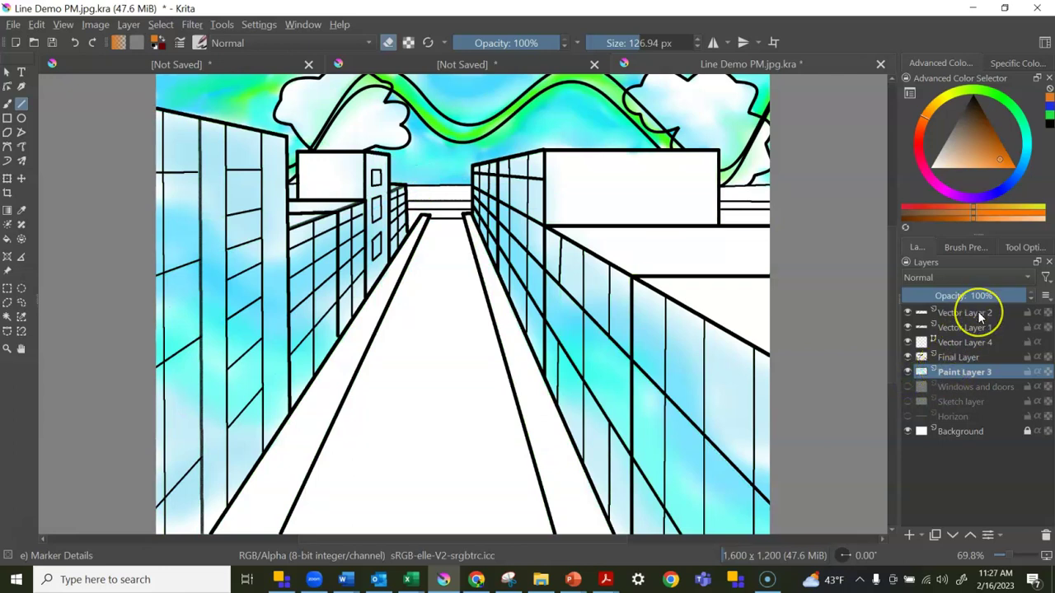
Show the Sketch layer's green perspective lines briefly, then hide them again.
{"action": "mouse_move", "coordinate": [980, 316]}
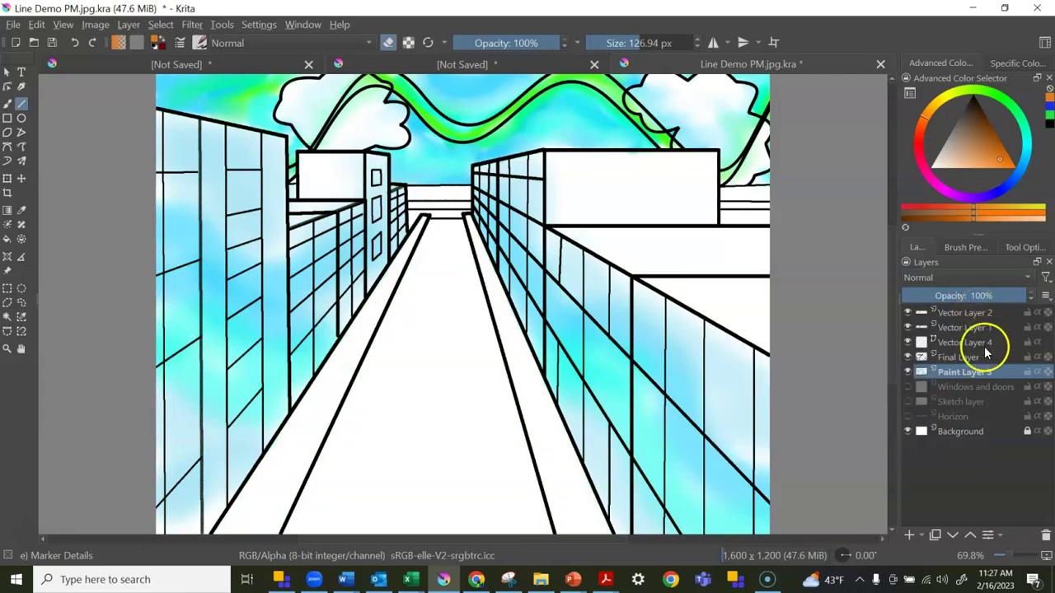
{"action": "mouse_move", "coordinate": [977, 378]}
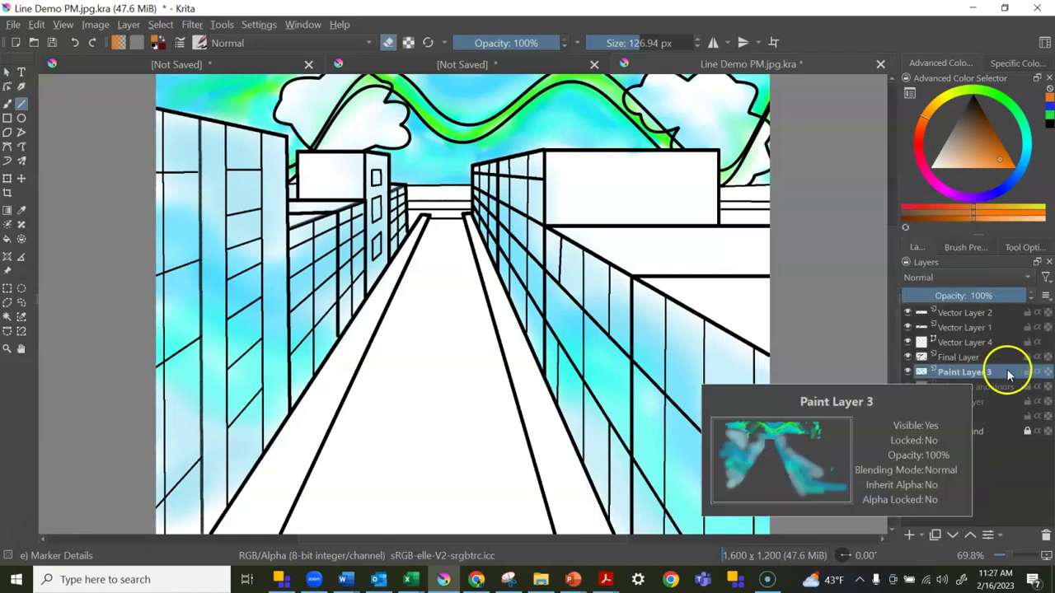
{"action": "mouse_move", "coordinate": [980, 402]}
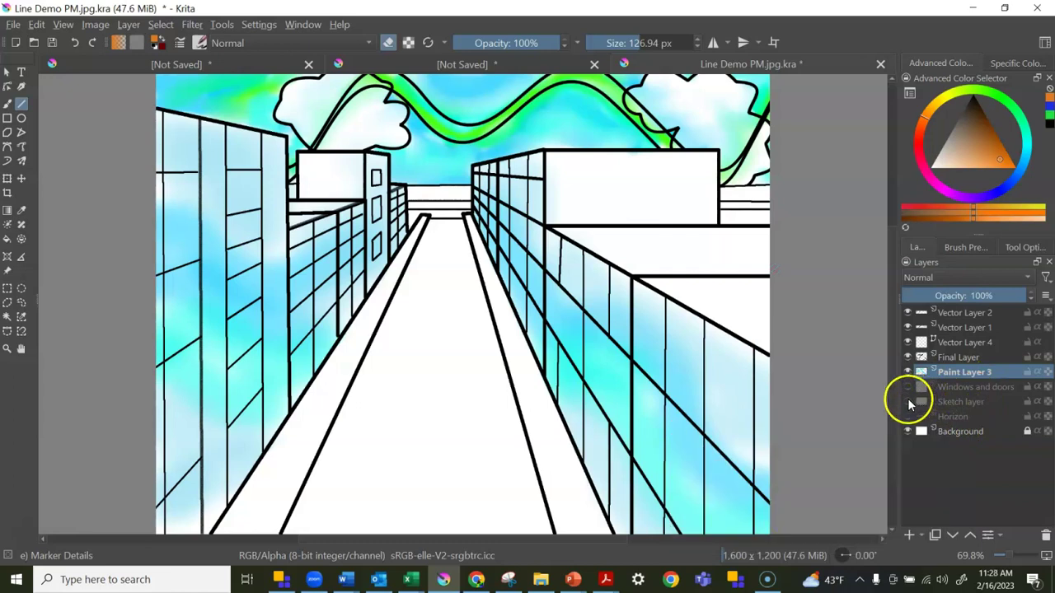
{"action": "left_click", "coordinate": [907, 402]}
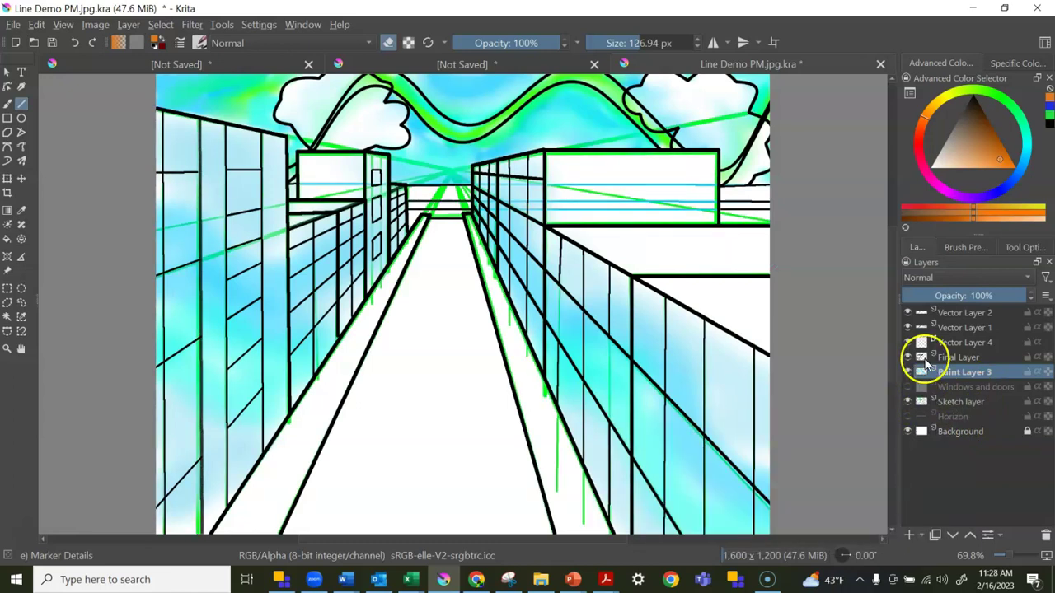
{"action": "mouse_move", "coordinate": [950, 365]}
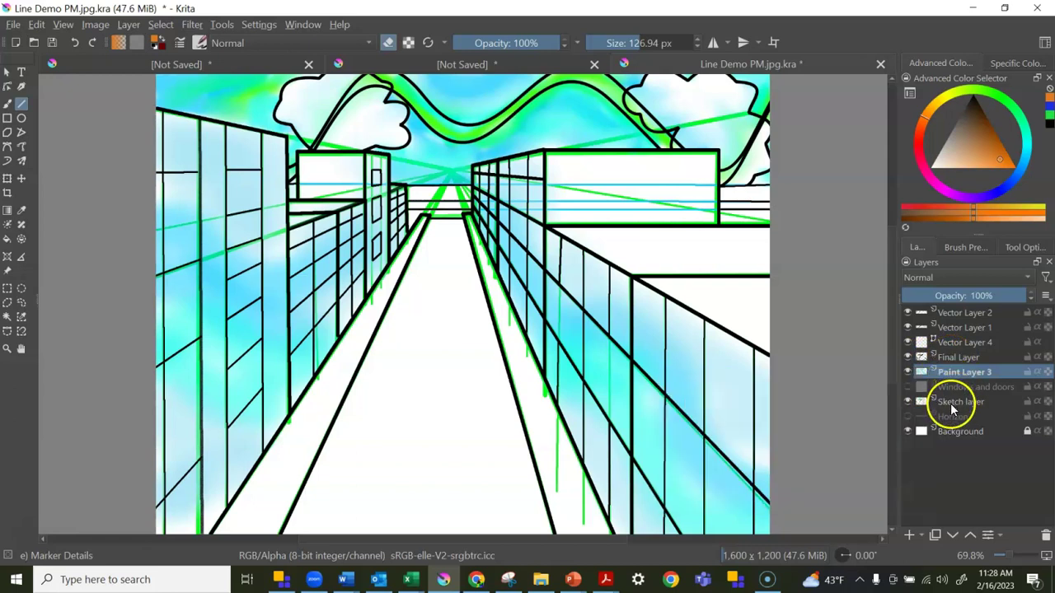
{"action": "mouse_move", "coordinate": [952, 407]}
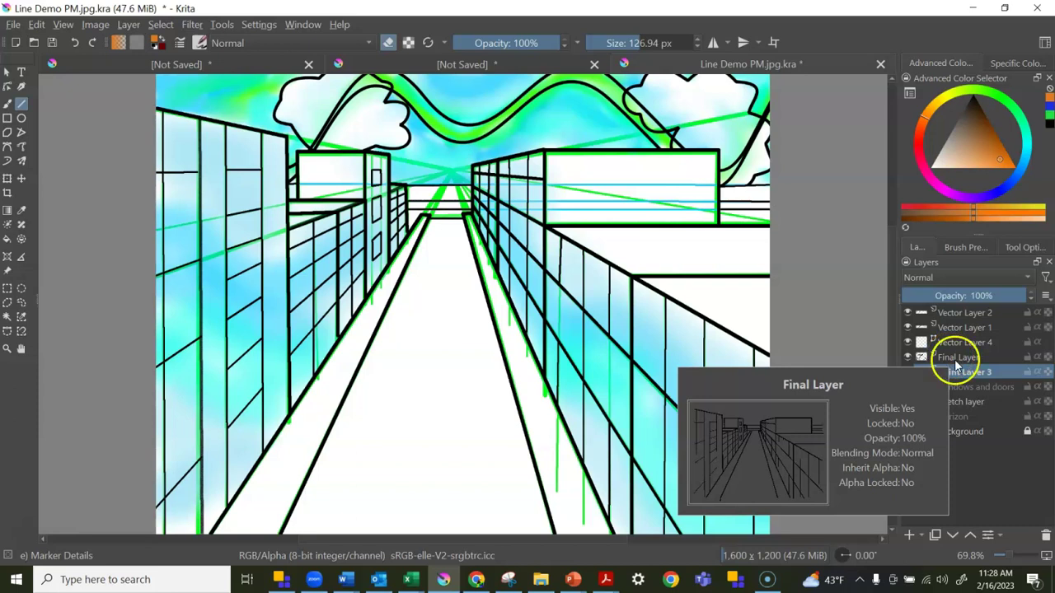
{"action": "left_click", "coordinate": [907, 402]}
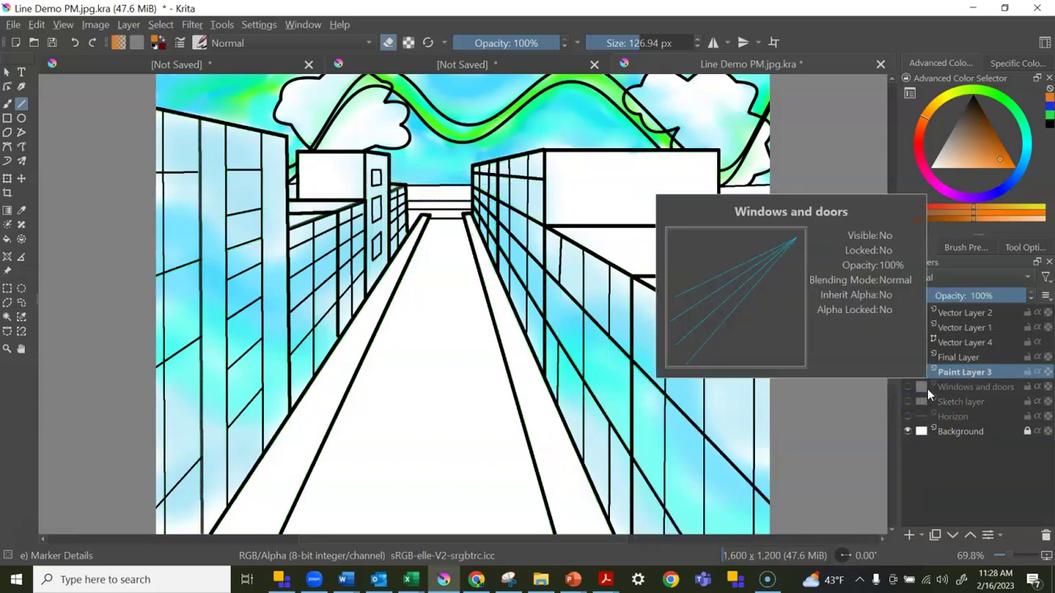
{"action": "left_click", "coordinate": [960, 496]}
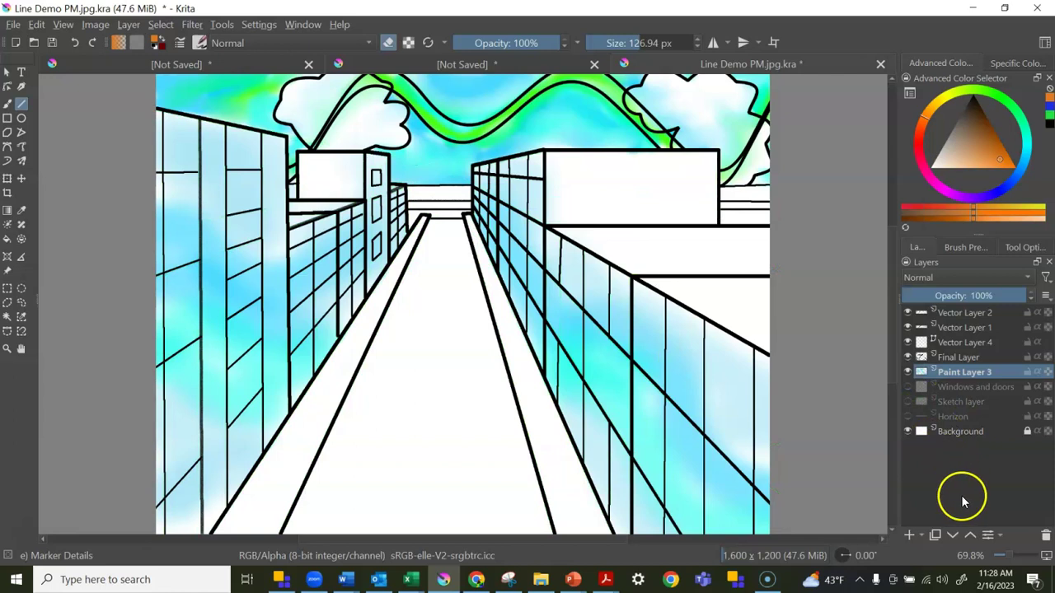
Rename the top cloud-outline layer from Vector Layer 2 to 'Clouds'.
{"action": "double_click", "coordinate": [975, 313]}
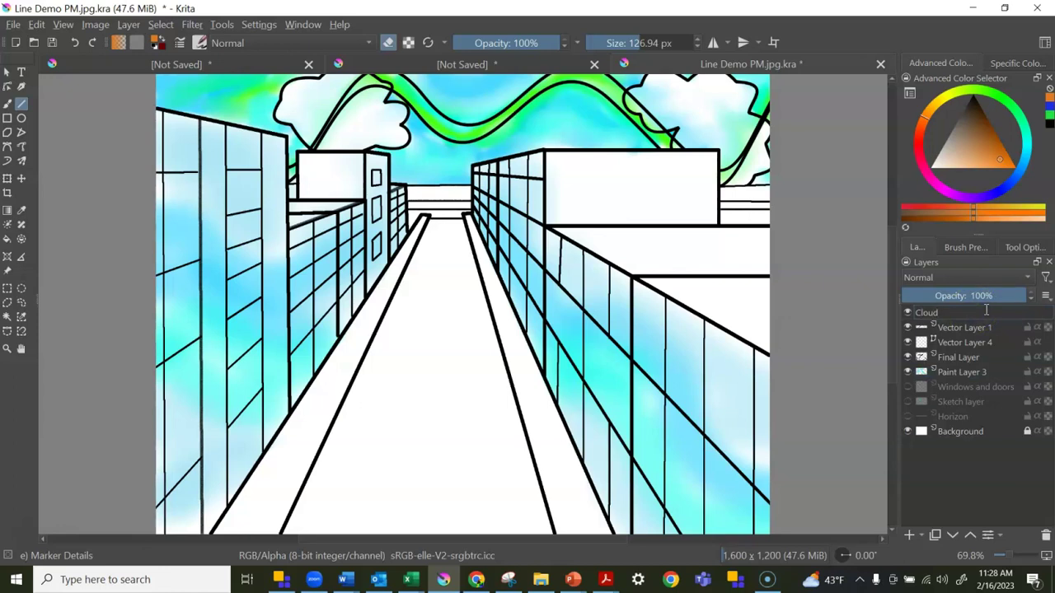
{"action": "key", "text": "Return"}
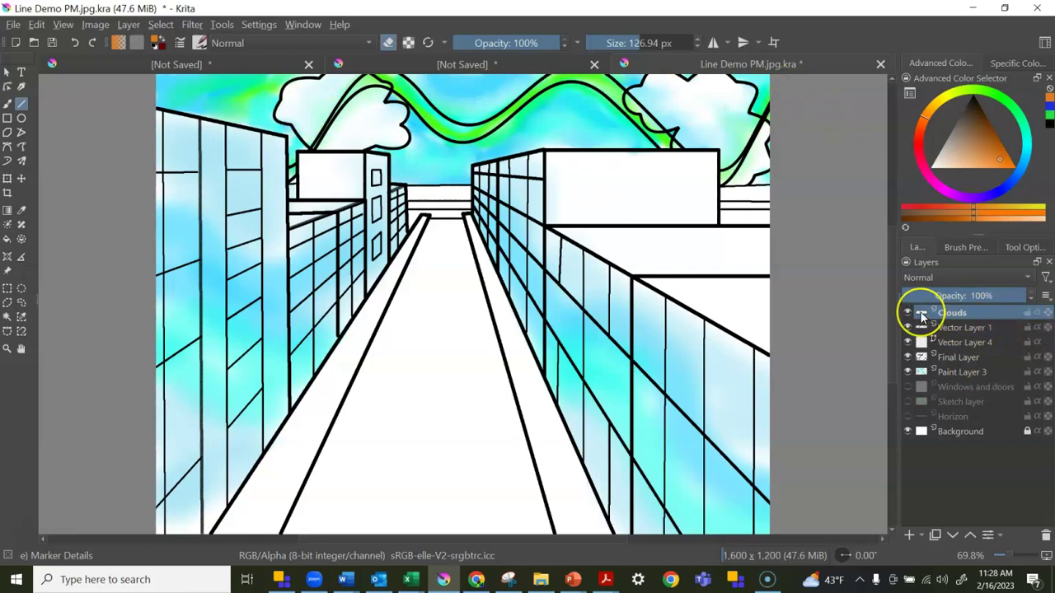
{"action": "mouse_move", "coordinate": [922, 316]}
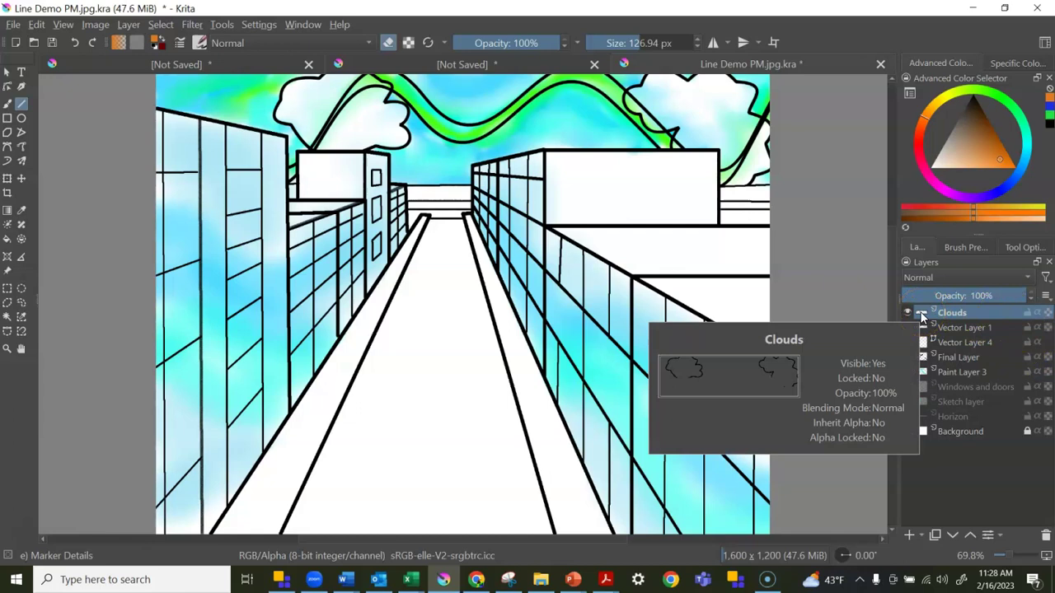
{"action": "left_click", "coordinate": [1045, 298]}
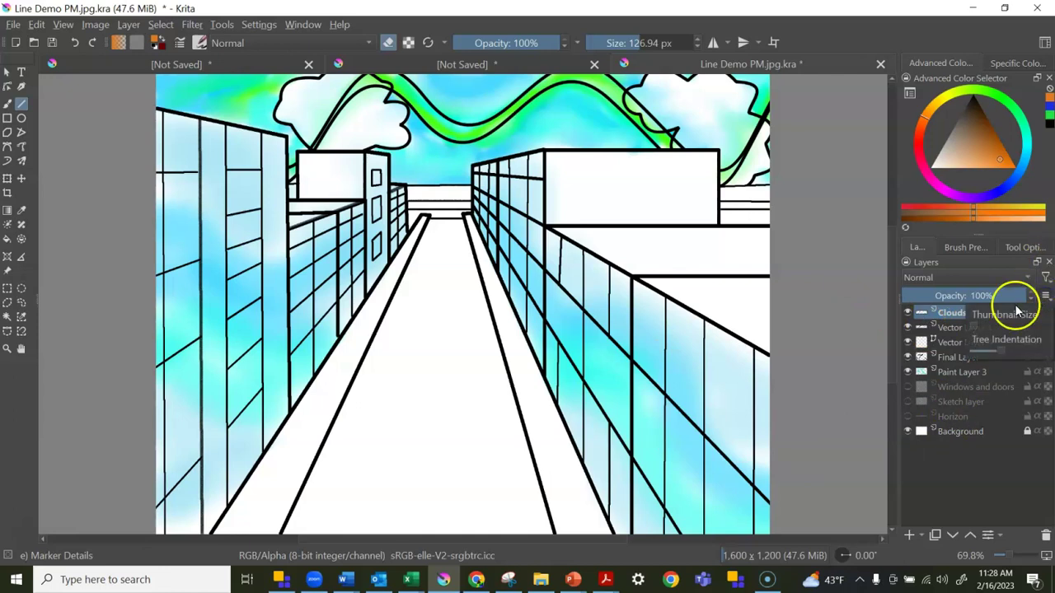
{"action": "left_click_drag", "start_coordinate": [974, 327], "coordinate": [1051, 340]}
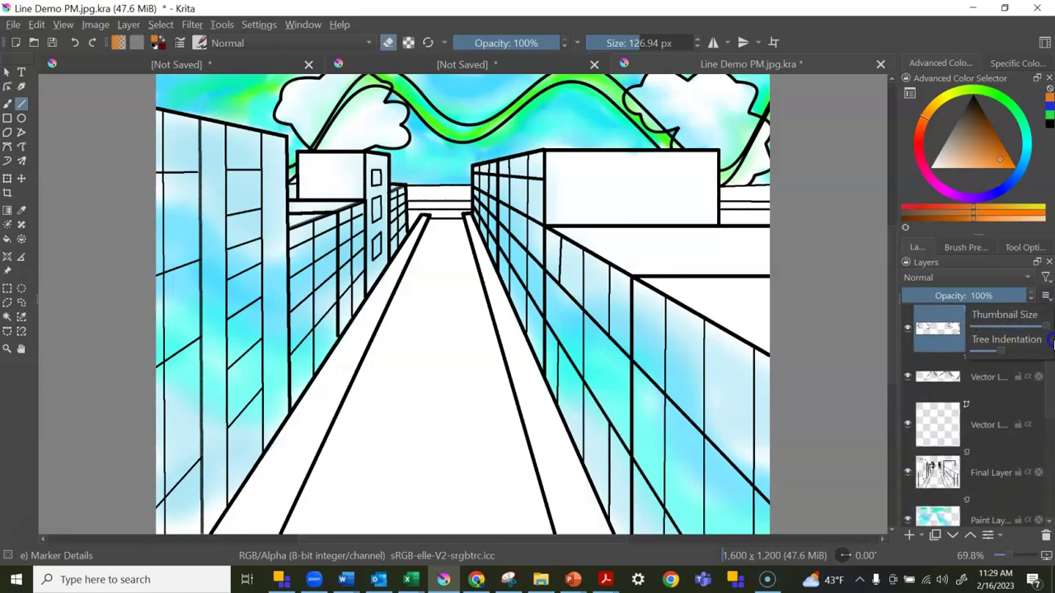
{"action": "left_click_drag", "start_coordinate": [1052, 341], "coordinate": [939, 332]}
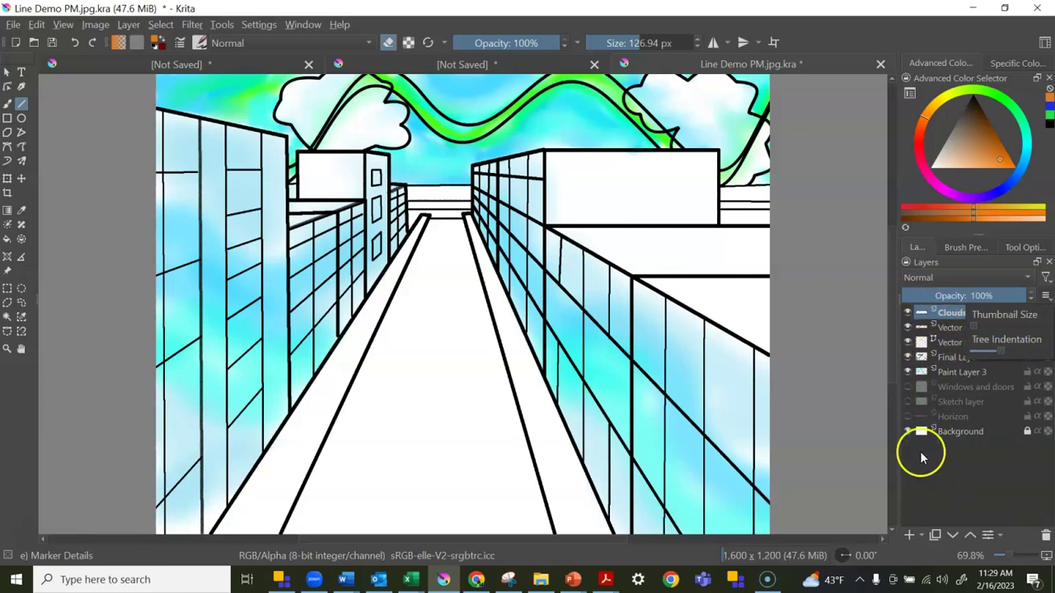
{"action": "left_click", "coordinate": [935, 489]}
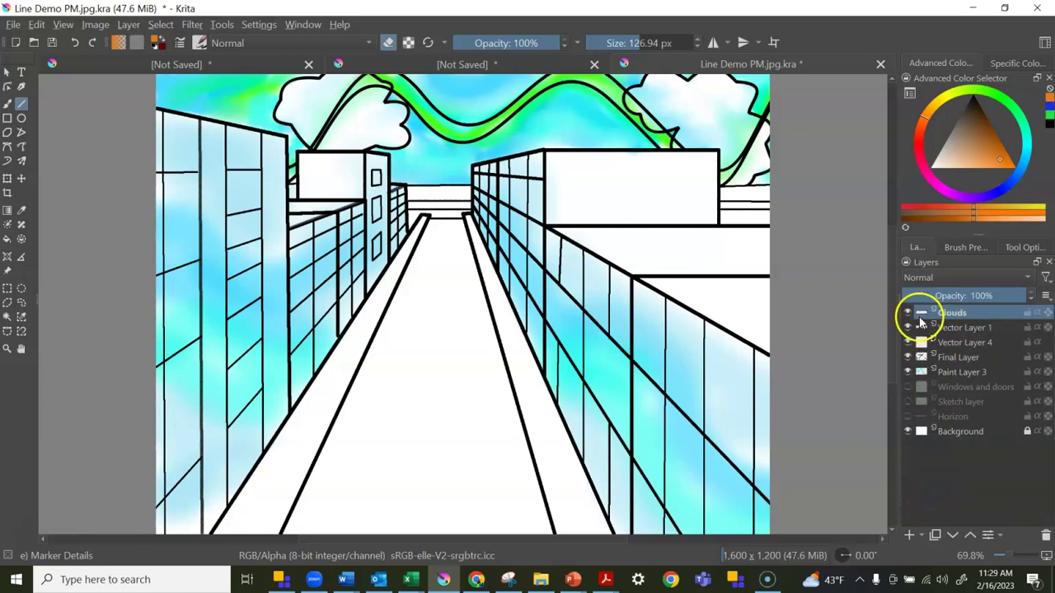
{"action": "mouse_move", "coordinate": [922, 320]}
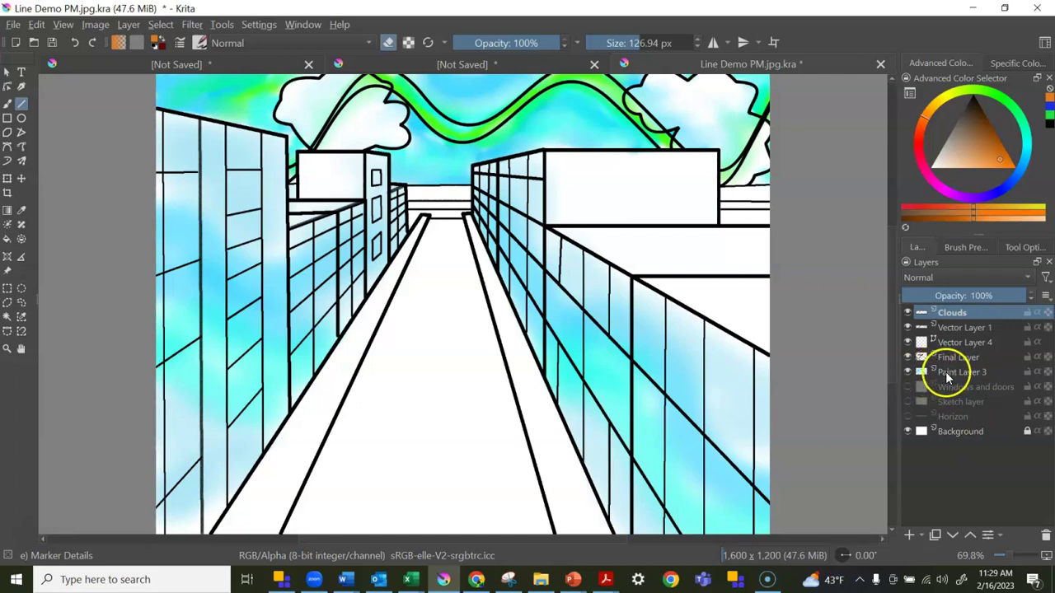
{"action": "mouse_move", "coordinate": [950, 377]}
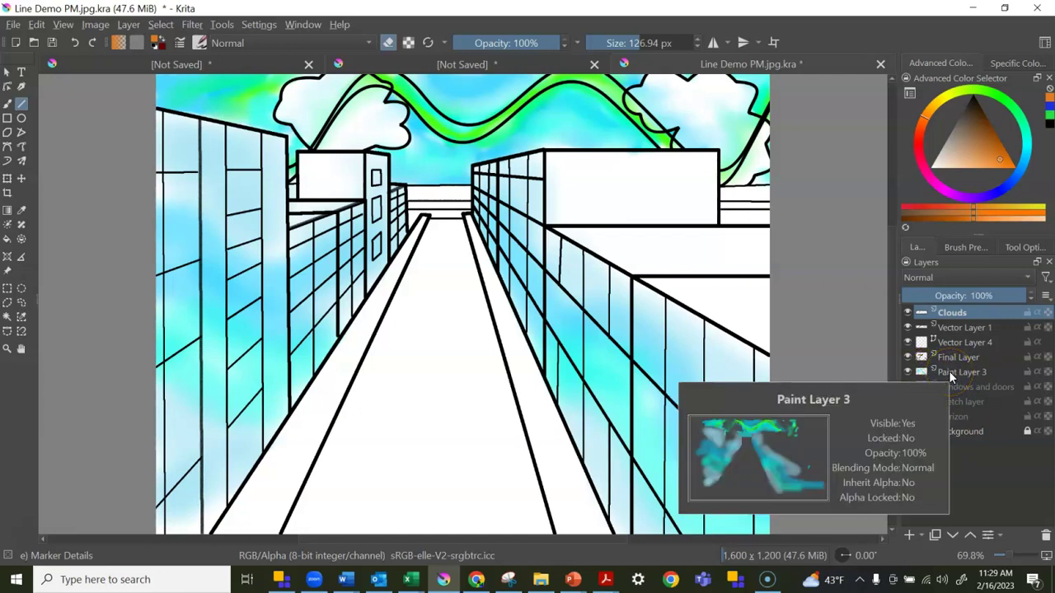
{"action": "mouse_move", "coordinate": [1030, 368]}
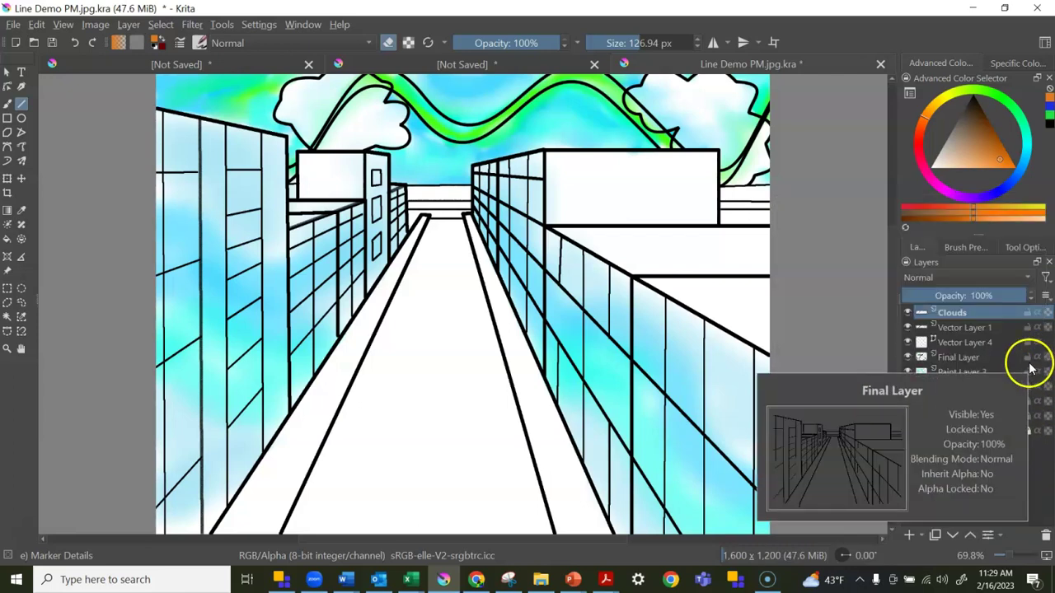
{"action": "left_click", "coordinate": [978, 434]}
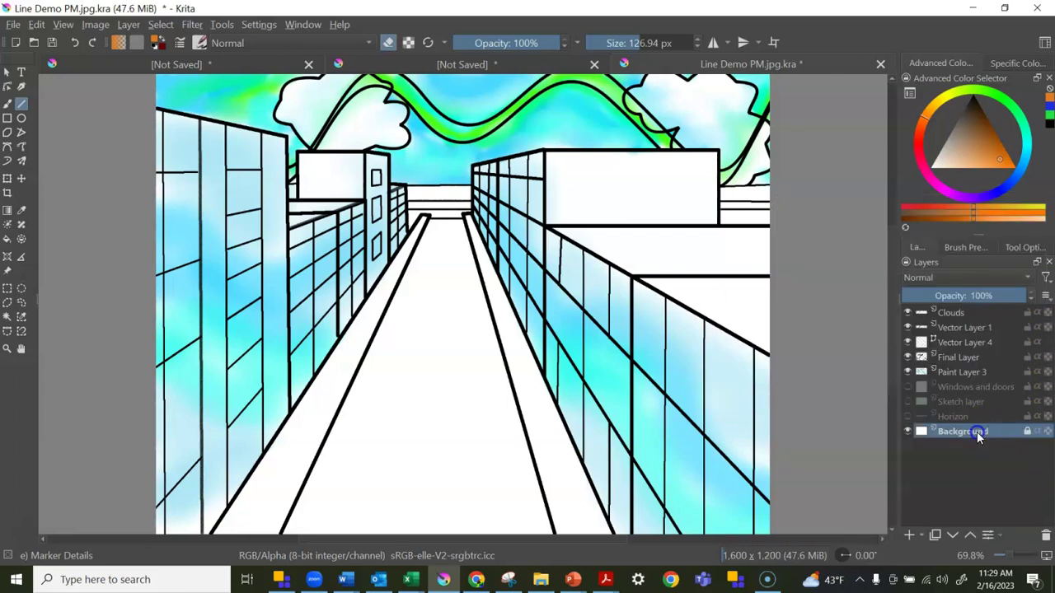
{"action": "key", "text": "ctrl+j"}
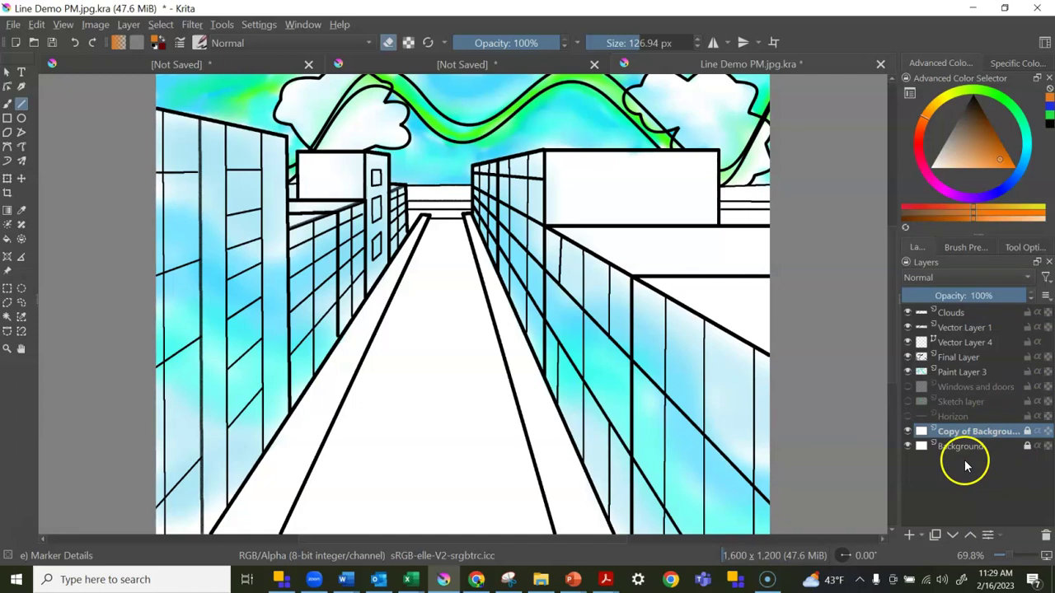
{"action": "left_click", "coordinate": [73, 42]}
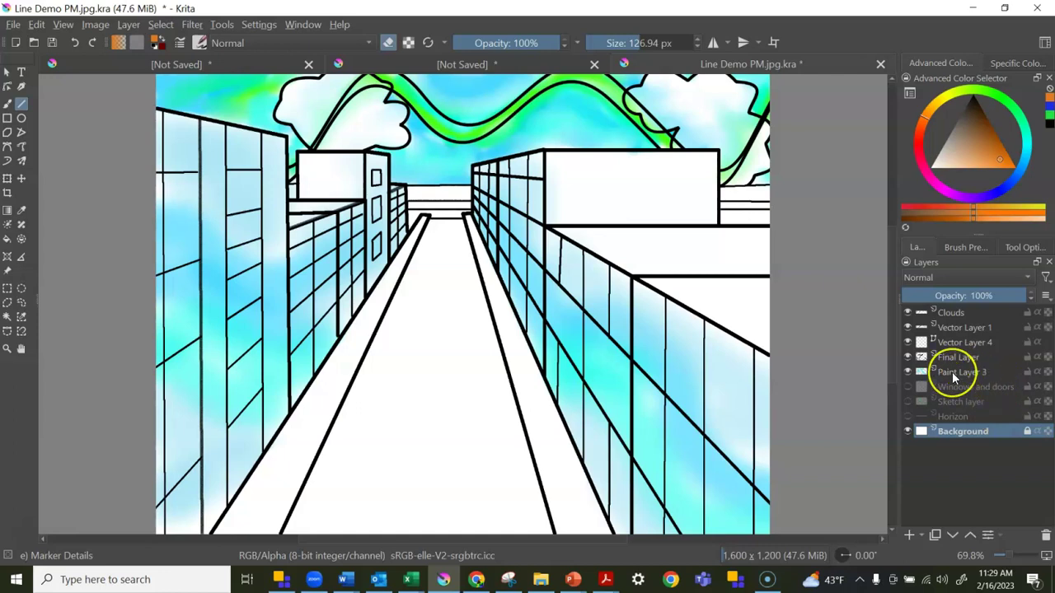
{"action": "mouse_move", "coordinate": [952, 372]}
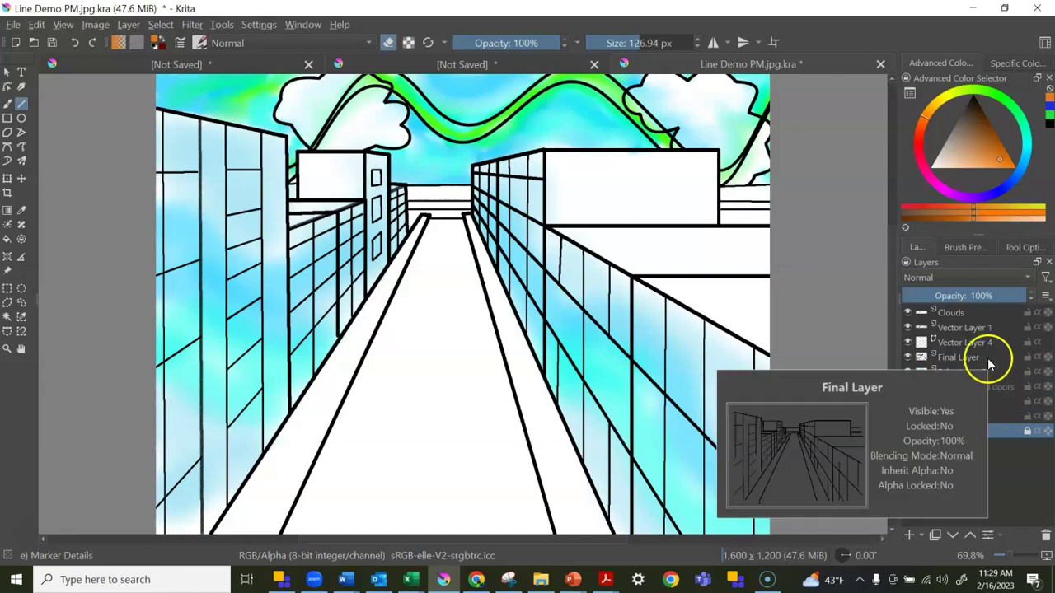
{"action": "mouse_move", "coordinate": [1013, 371]}
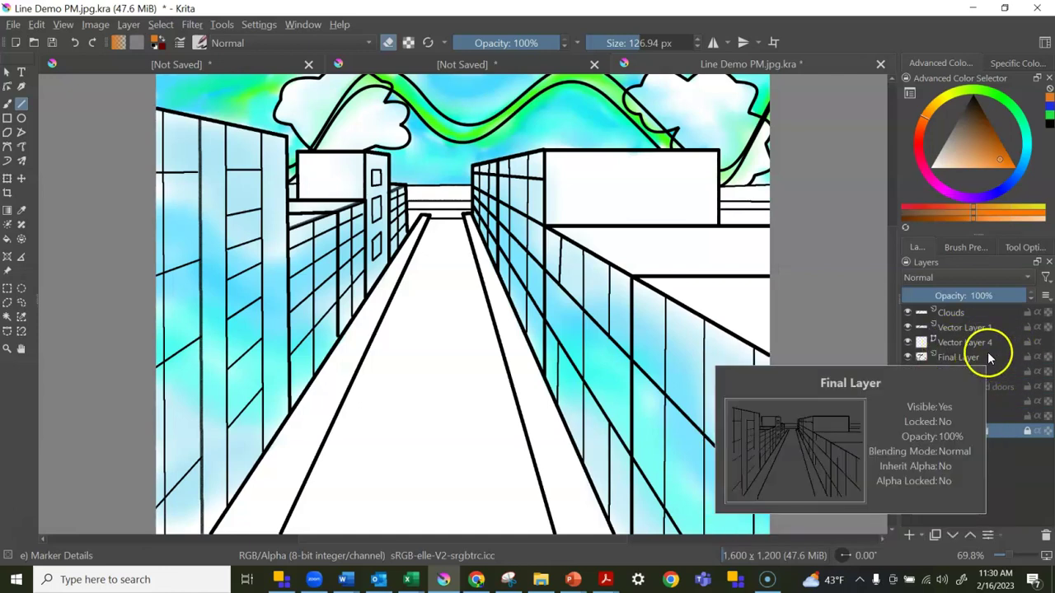
{"action": "mouse_move", "coordinate": [1036, 324]}
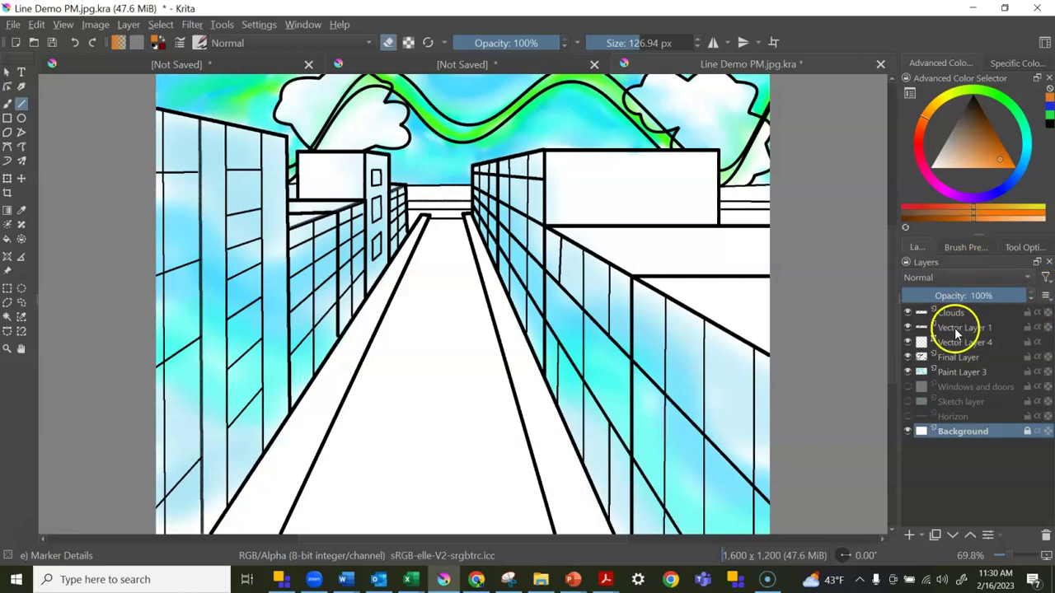
{"action": "mouse_move", "coordinate": [956, 330]}
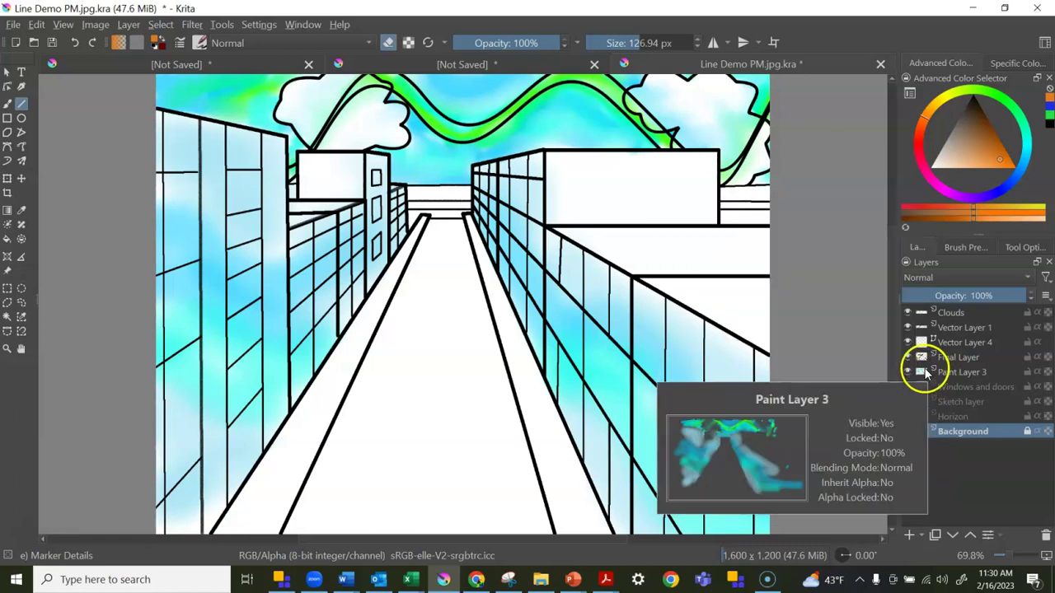
{"action": "mouse_move", "coordinate": [924, 357]}
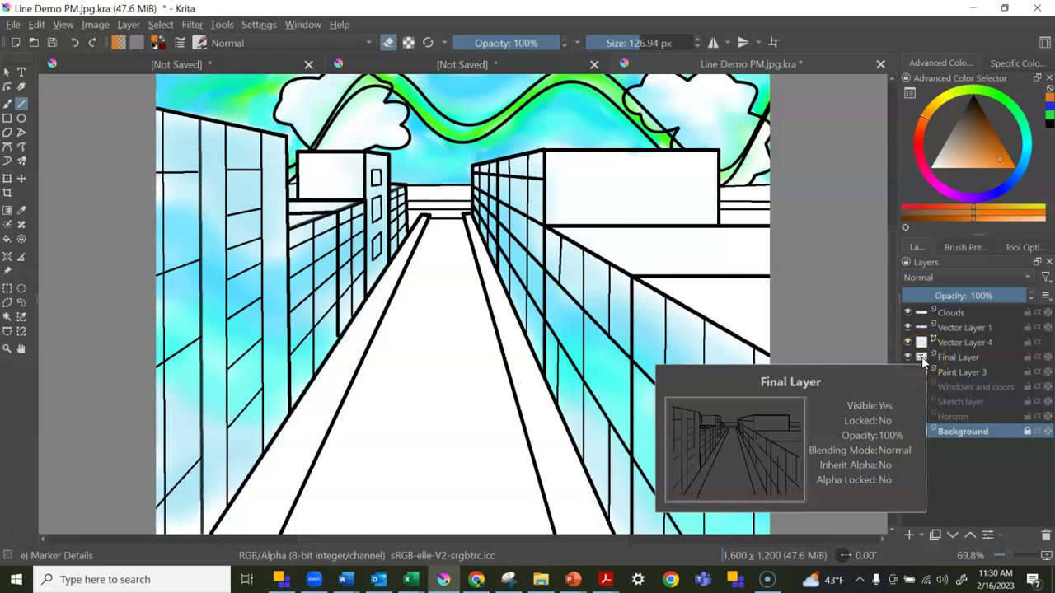
{"action": "left_click", "coordinate": [924, 360]}
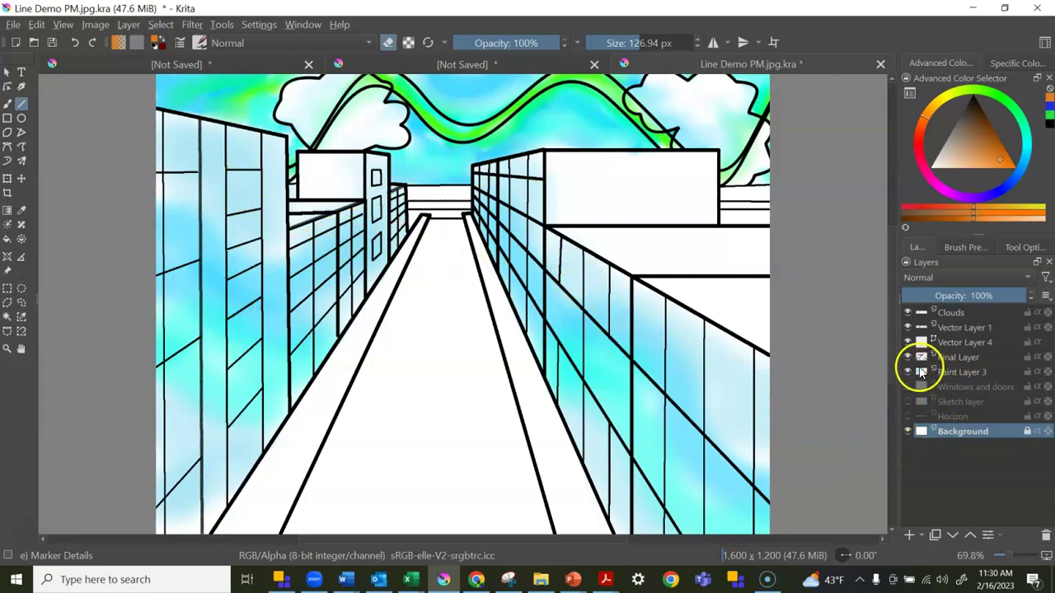
{"action": "mouse_move", "coordinate": [922, 372]}
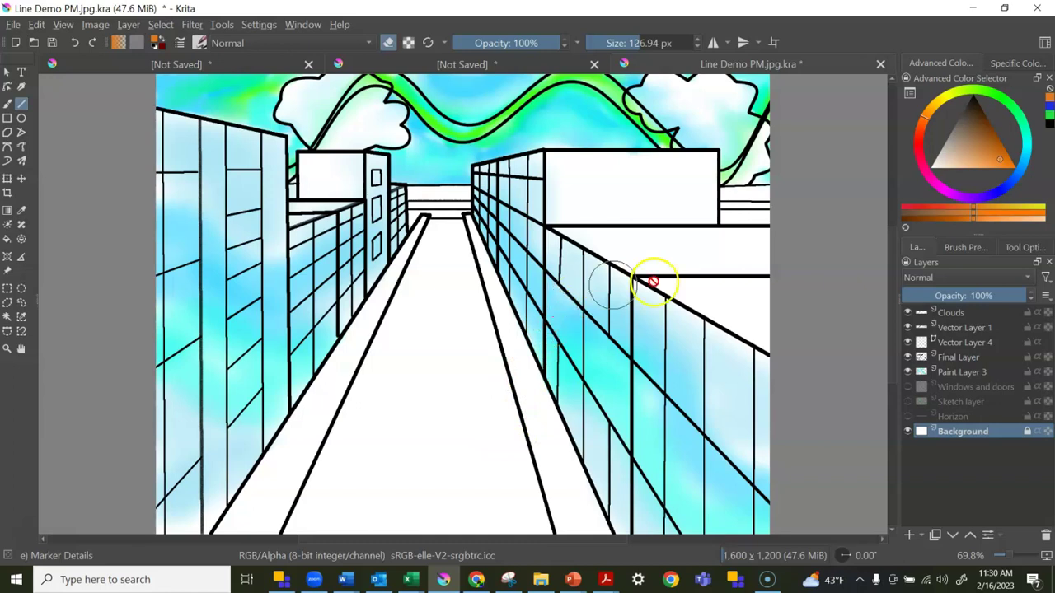
Drag Paint Layer 3 up so it sits directly above Final Layer.
{"action": "left_click", "coordinate": [948, 375]}
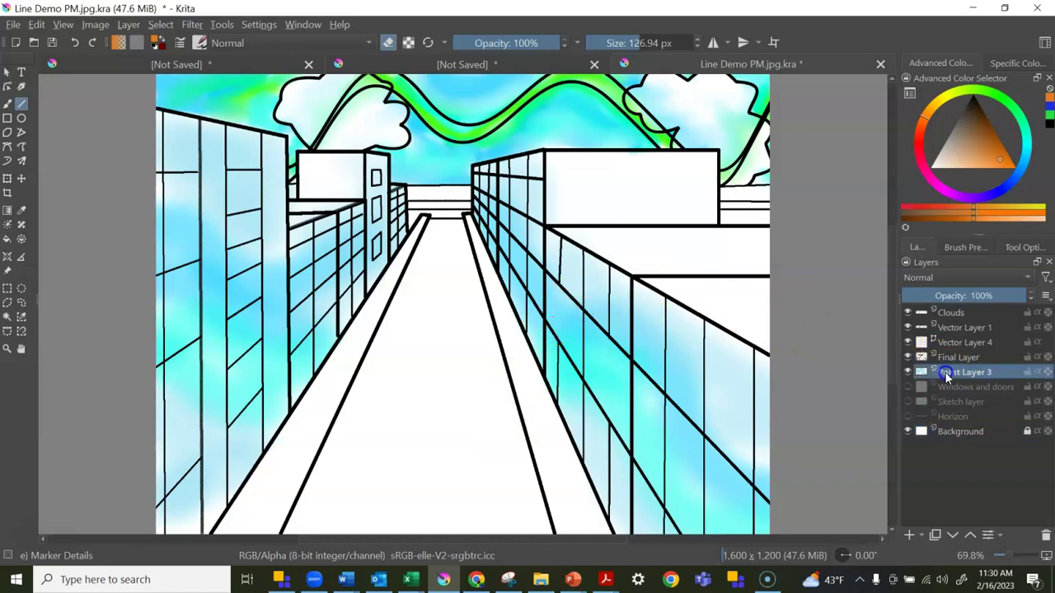
{"action": "left_click_drag", "start_coordinate": [946, 376], "coordinate": [944, 349]}
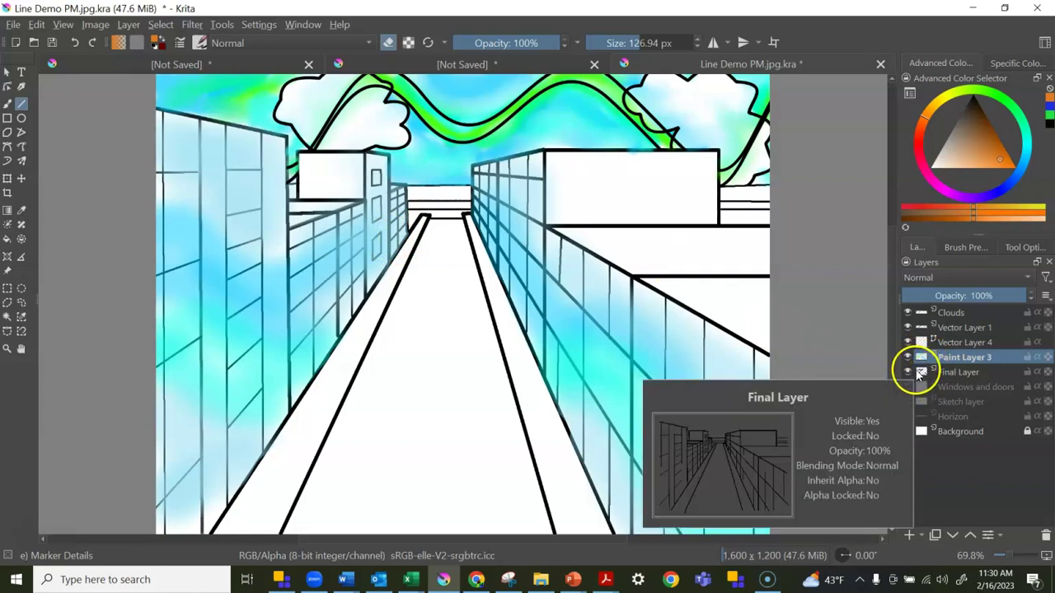
{"action": "mouse_move", "coordinate": [941, 363]}
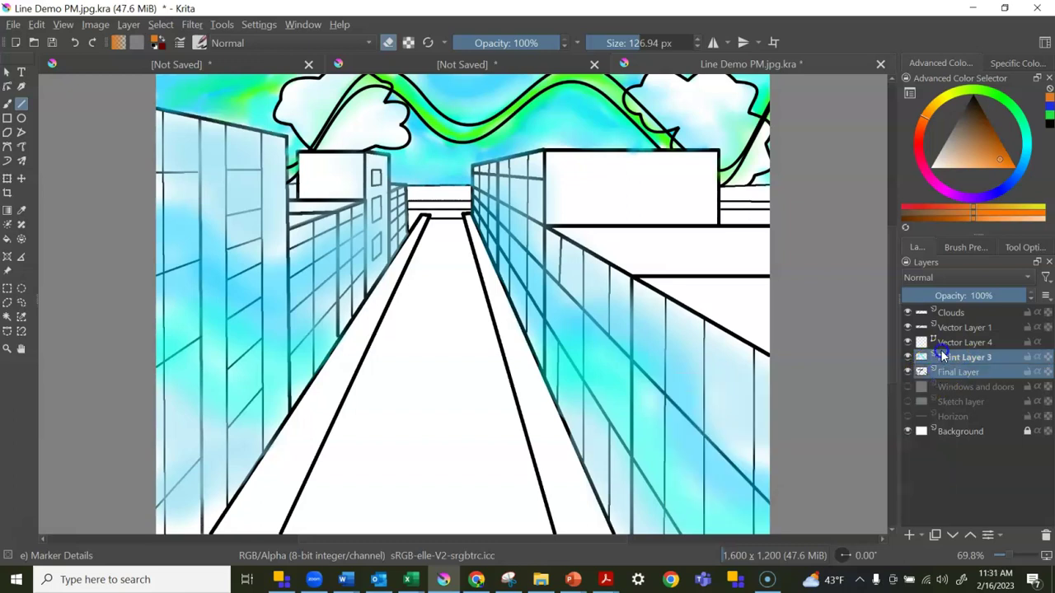
Drag Final Layer back up above Paint Layer 3.
{"action": "left_click", "coordinate": [927, 375], "text": "ctrl"}
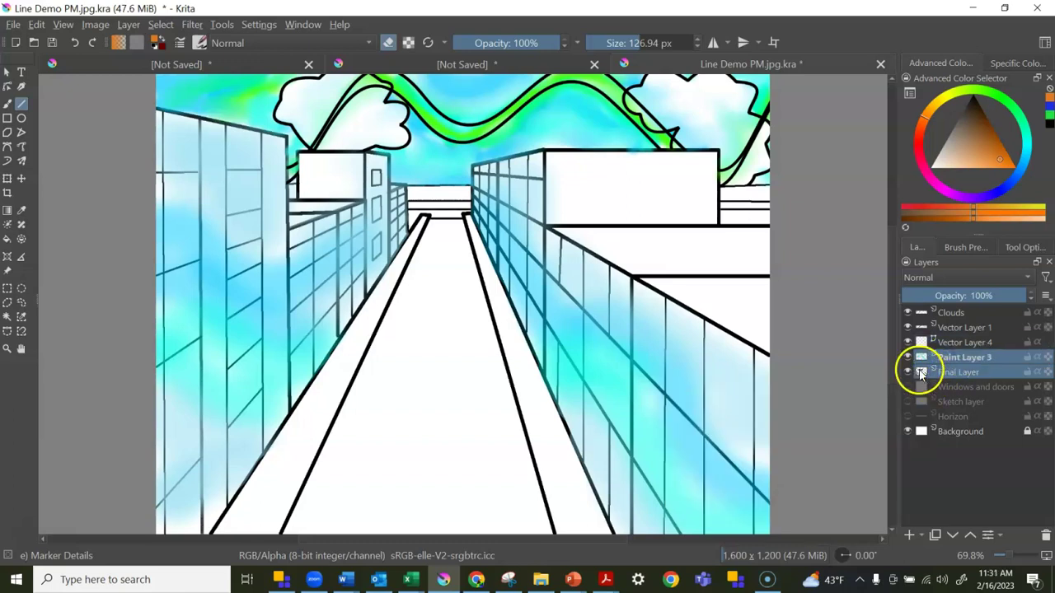
{"action": "left_click_drag", "start_coordinate": [927, 376], "coordinate": [922, 352]}
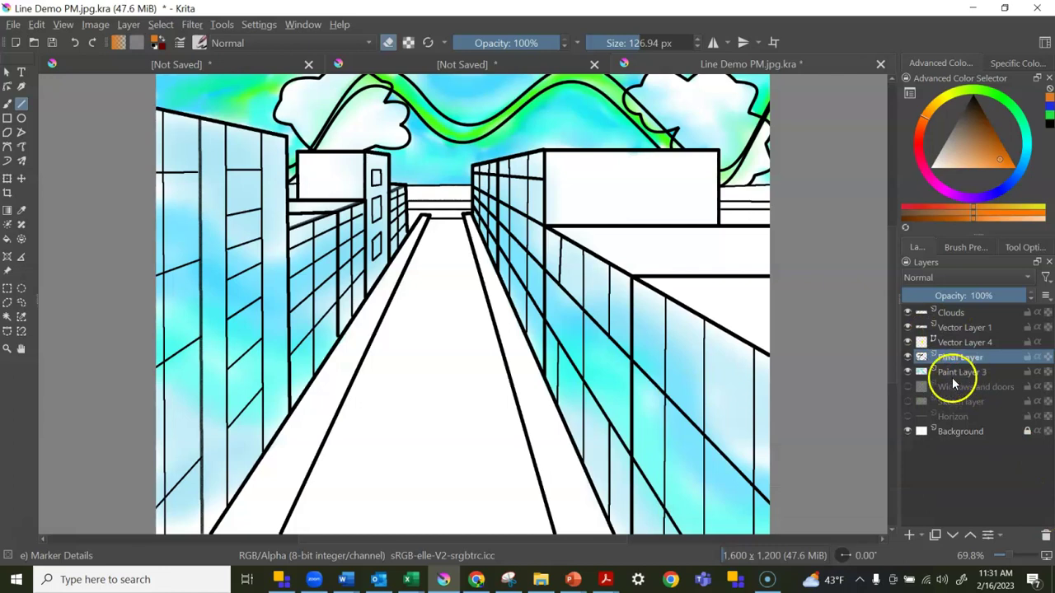
{"action": "mouse_move", "coordinate": [952, 379]}
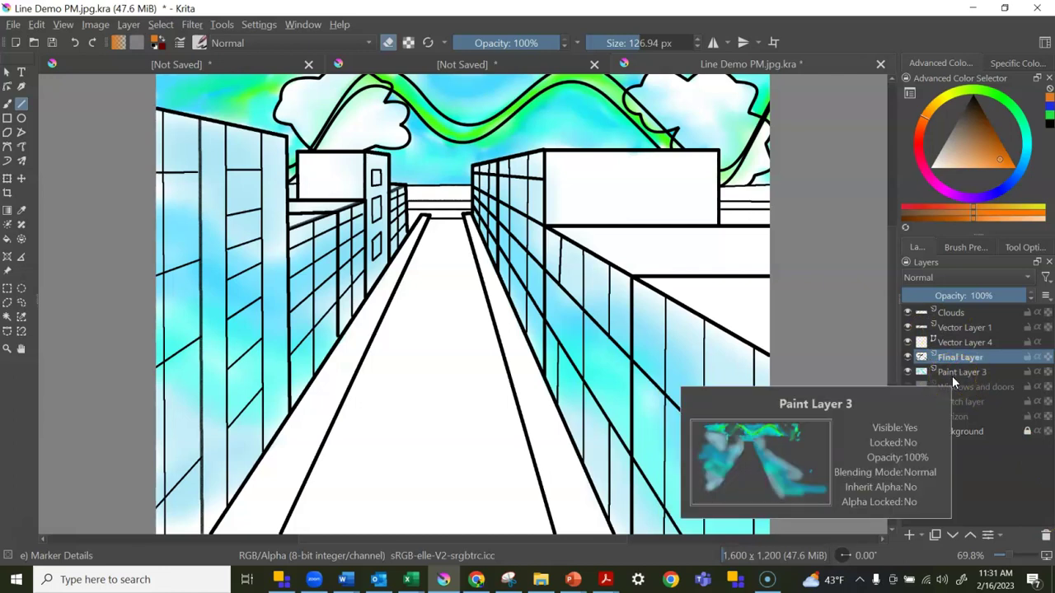